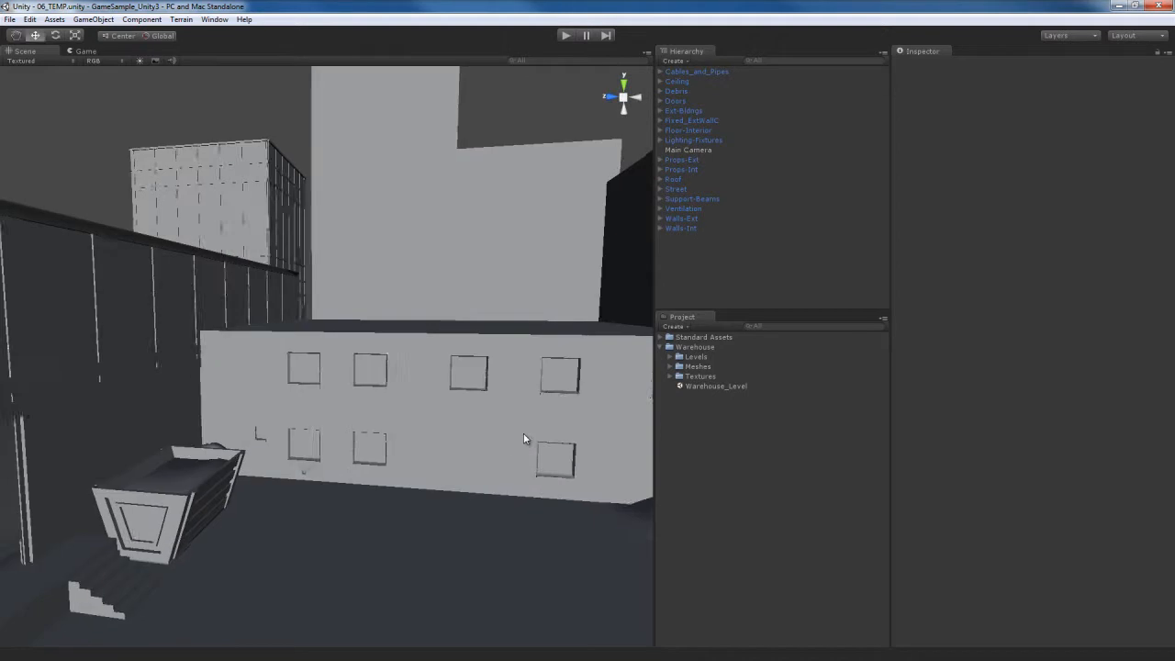
Examine the exterior background building objects A_1 through D_1 in the Ext-Bldngs group, then collapse the group
mouse_move(512, 440)
right_down()
mouse_move(458, 445)
mouse_move(532, 451)
right_up()
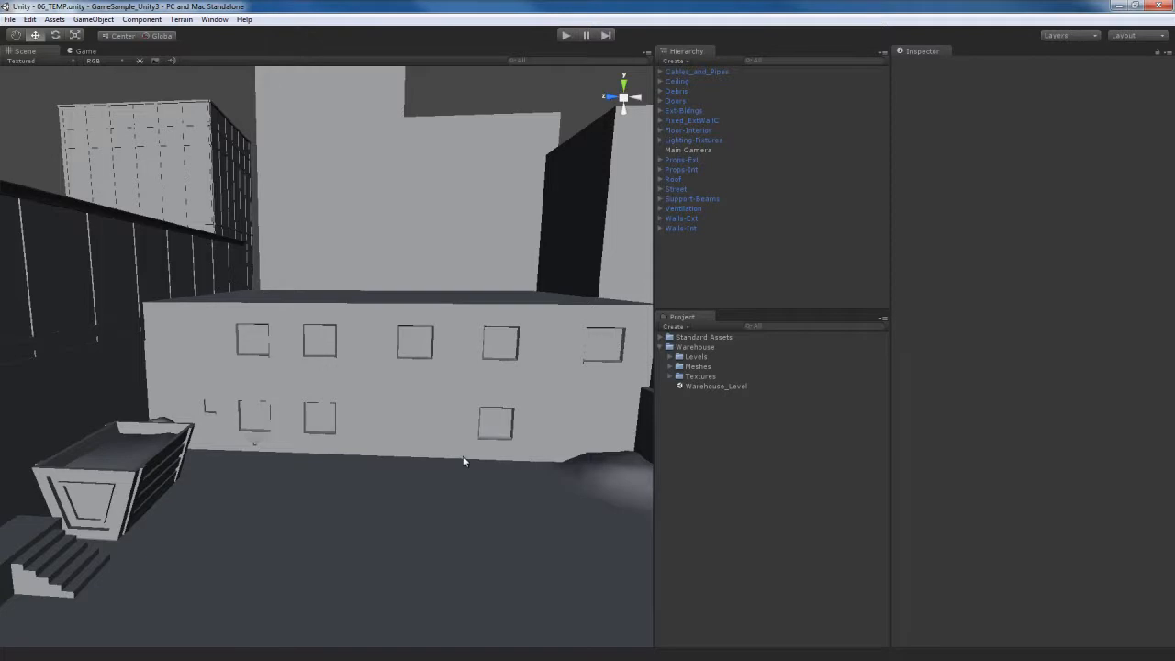
right_drag(463, 456, 501, 470)
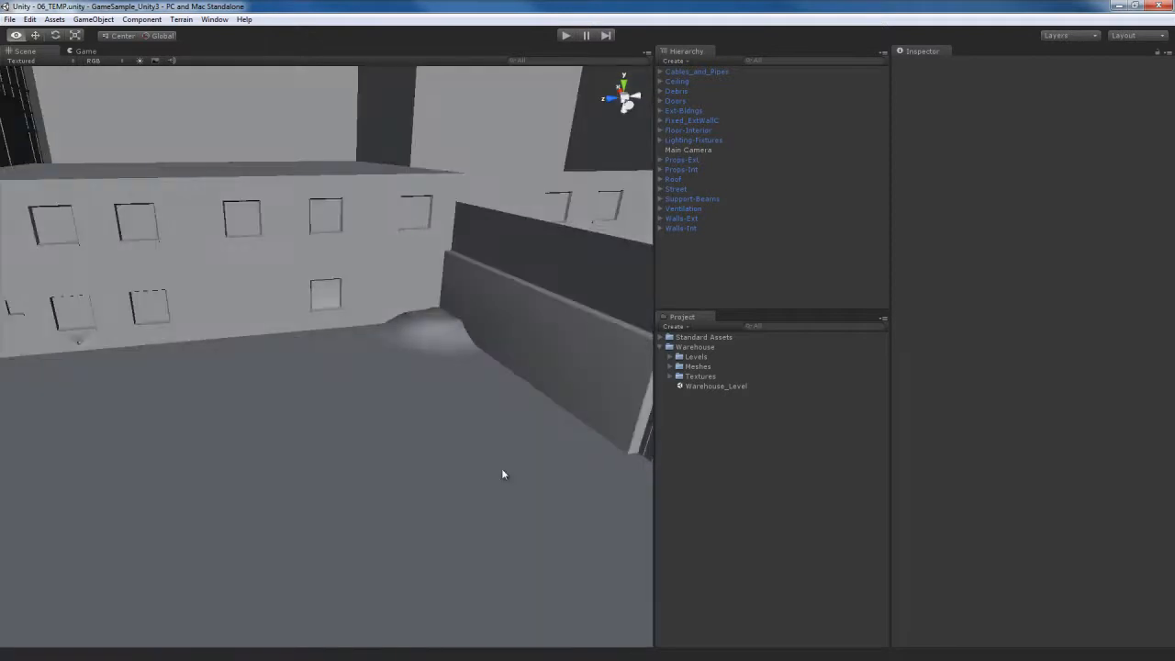
right_drag(362, 471, 469, 444)
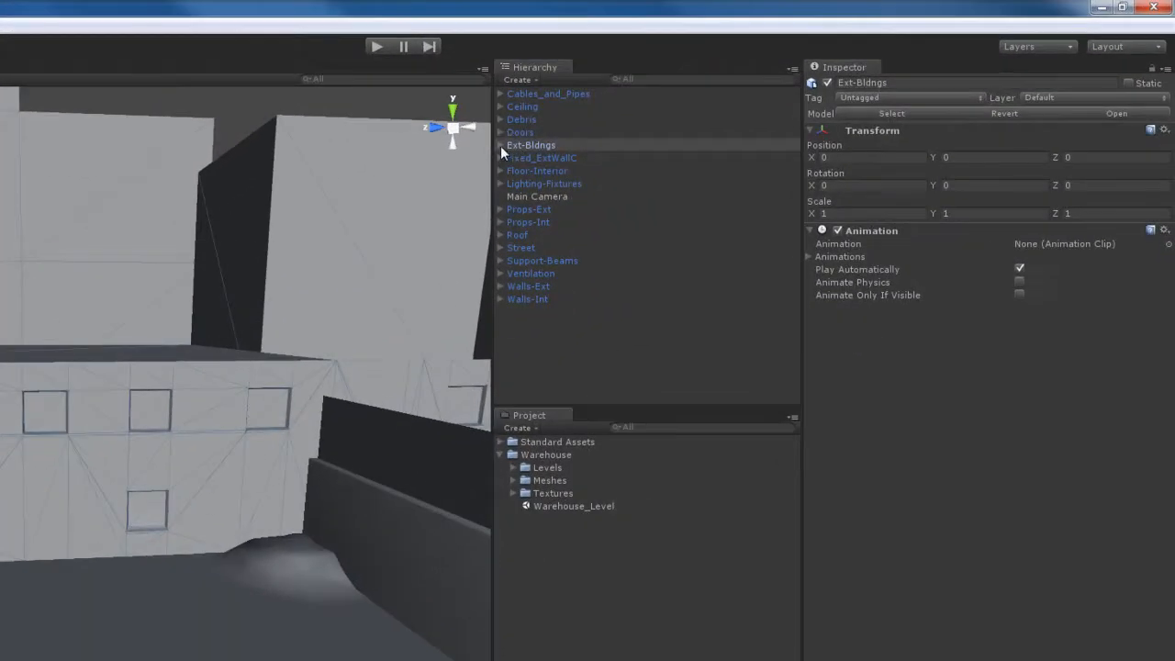
click(658, 111)
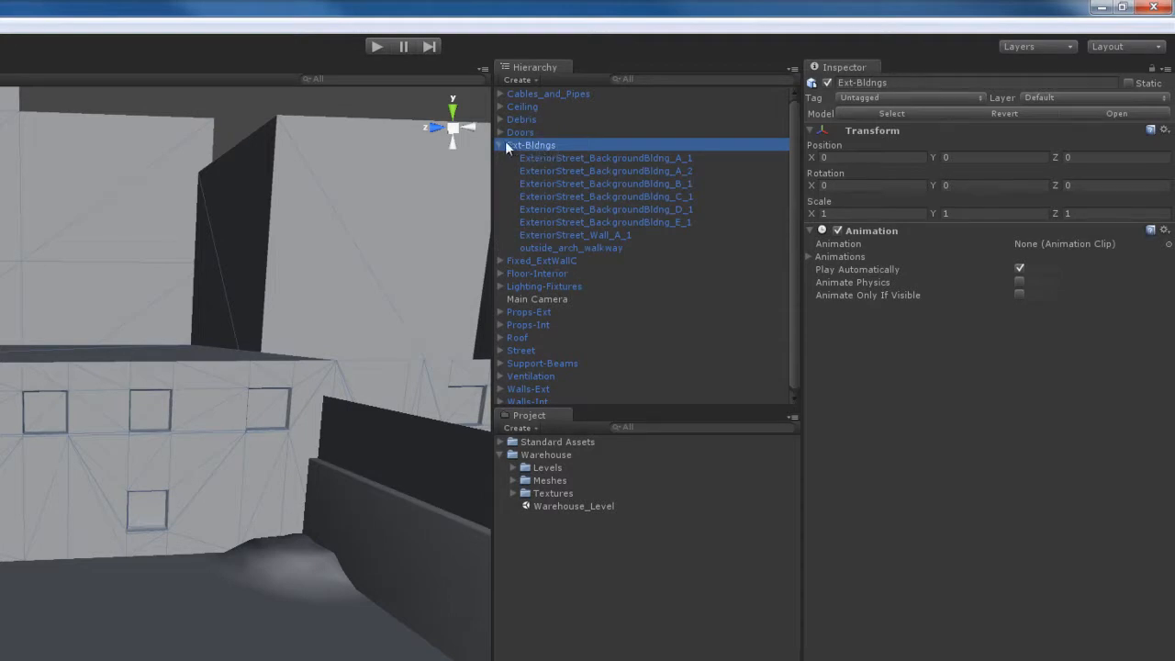
click(572, 160)
click(571, 172)
click(571, 184)
click(570, 197)
click(566, 210)
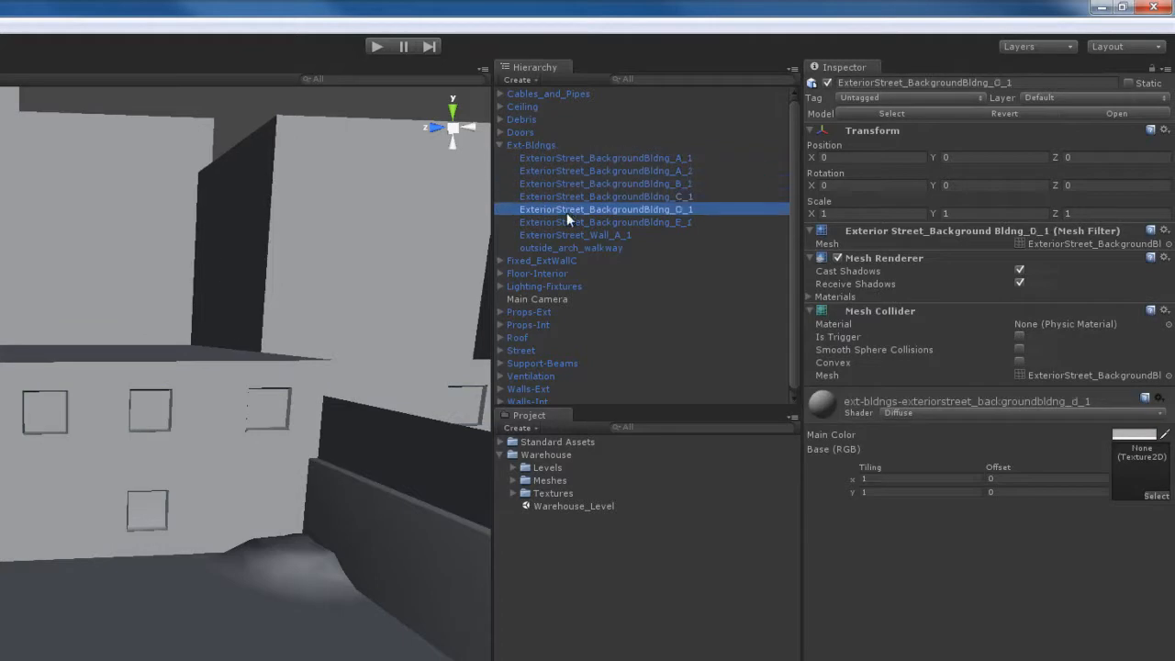
click(500, 145)
Select the ExteriorStreet_ParkingLot object inside the Street group and frame the ground and fence area
click(521, 248)
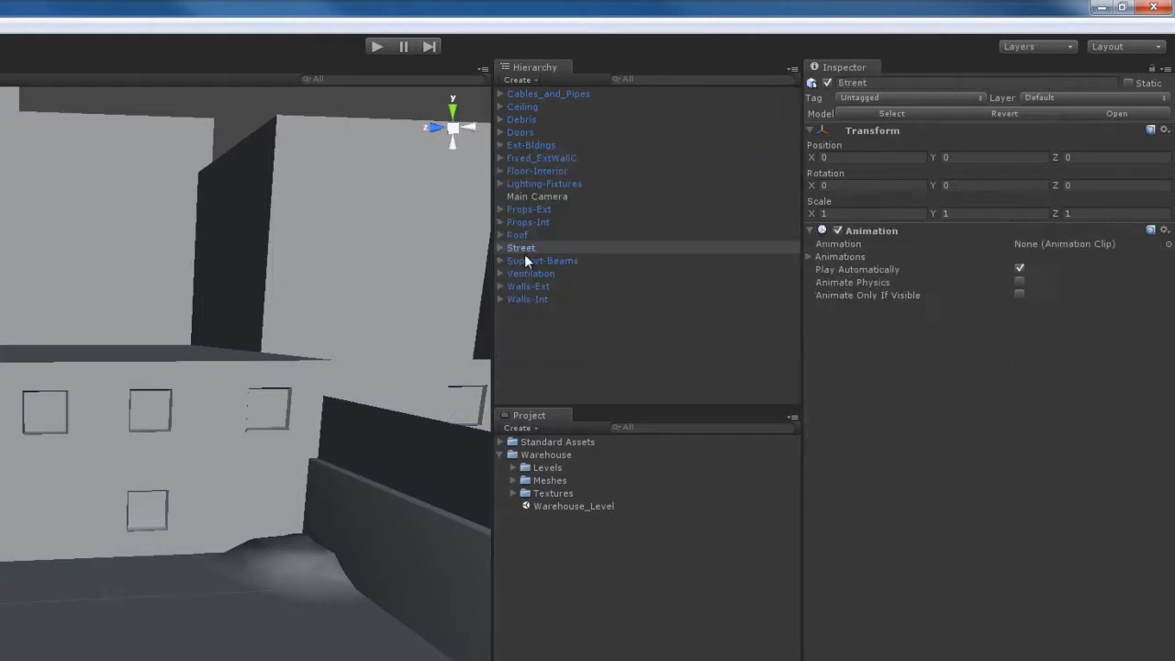
click(498, 246)
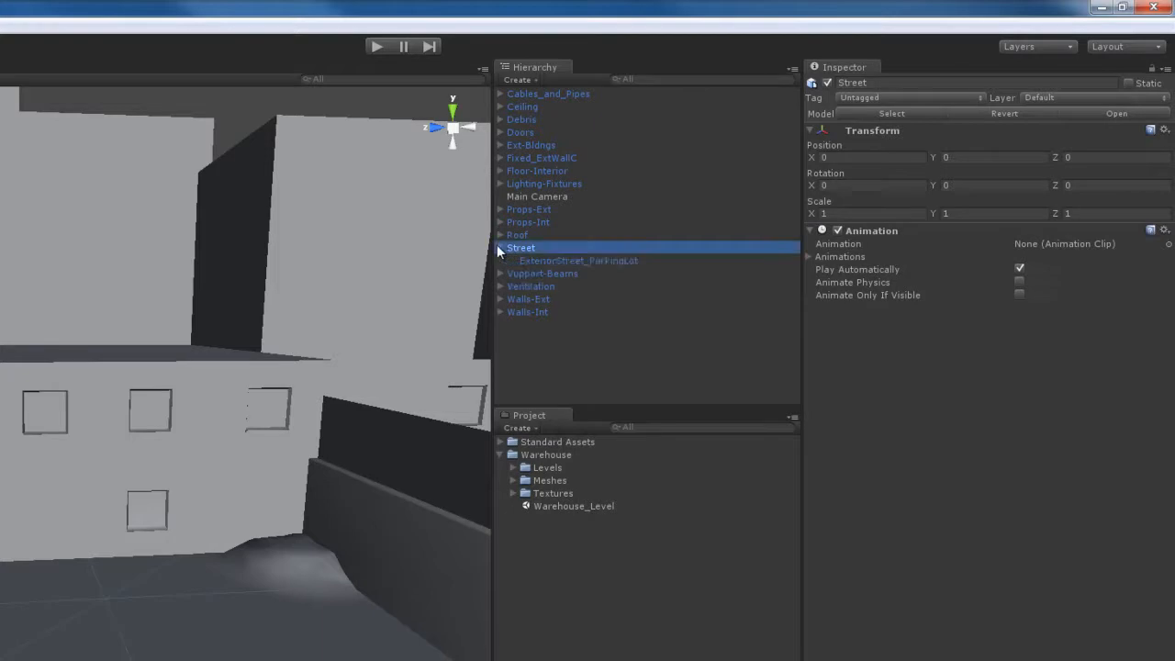
click(551, 262)
right_drag(138, 606, 203, 634)
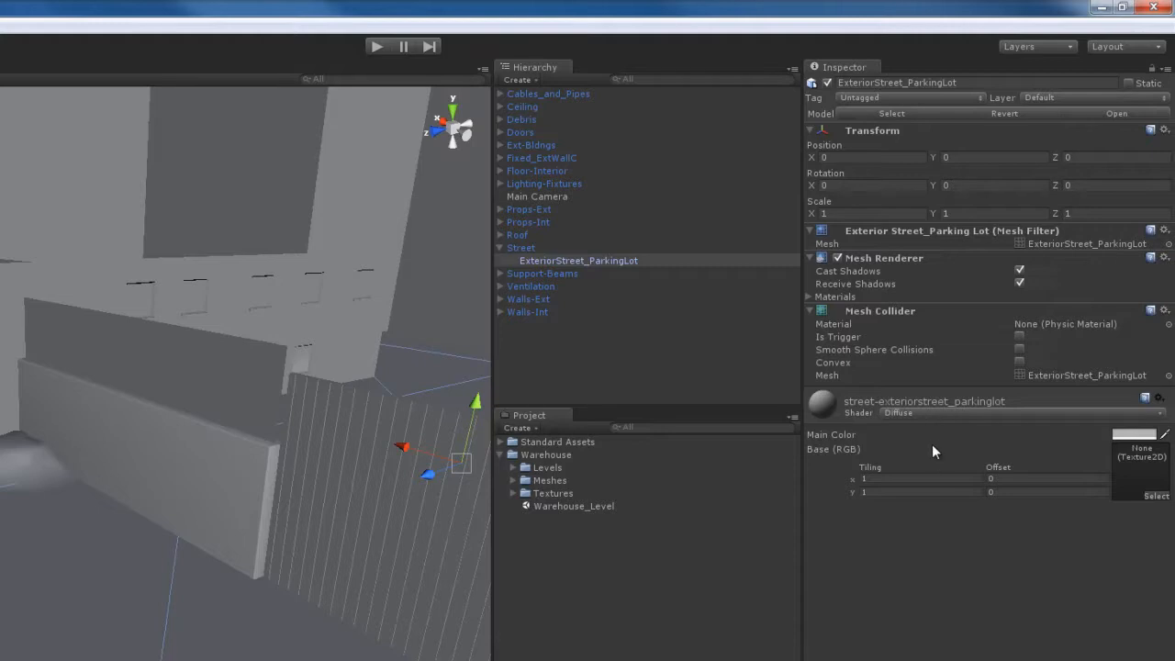
right_drag(291, 659, 299, 653)
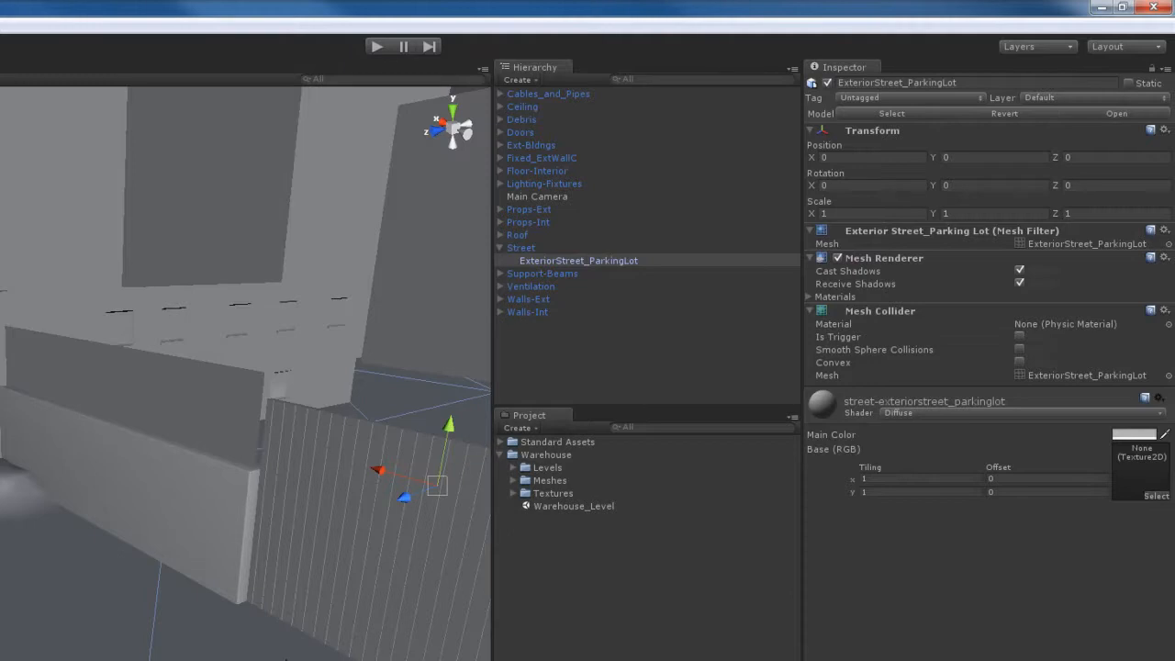
Examine the shader types available for the parking lot material without changing the Diffuse shader
click(947, 413)
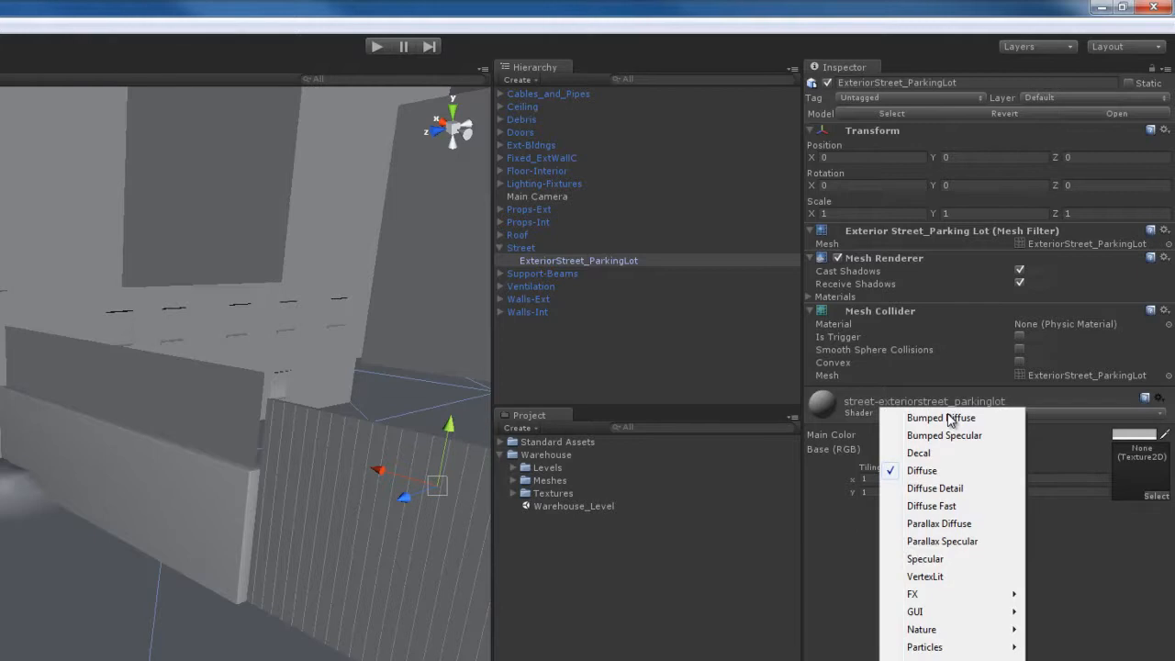
click(1043, 415)
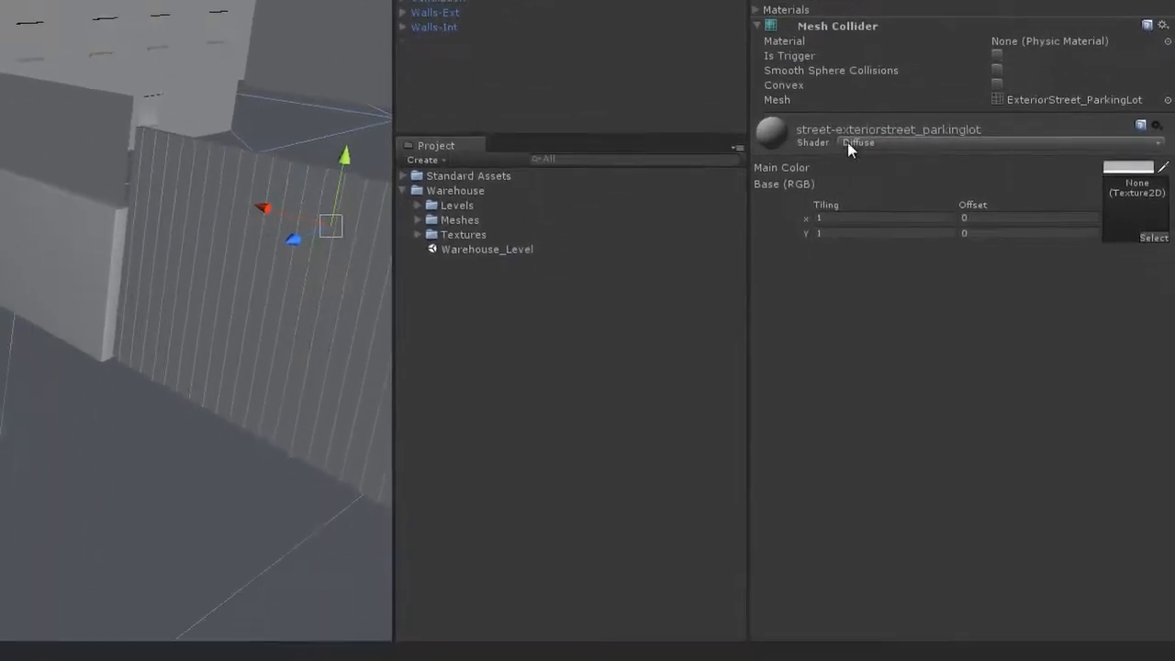
click(883, 149)
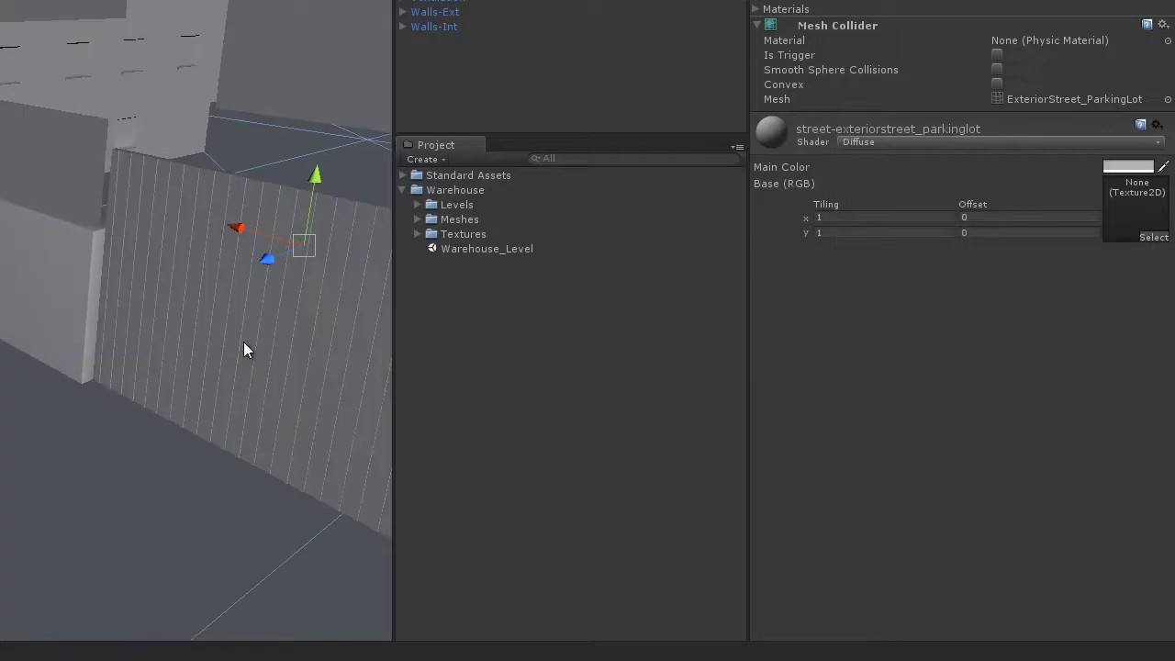
right_drag(289, 328, 189, 364)
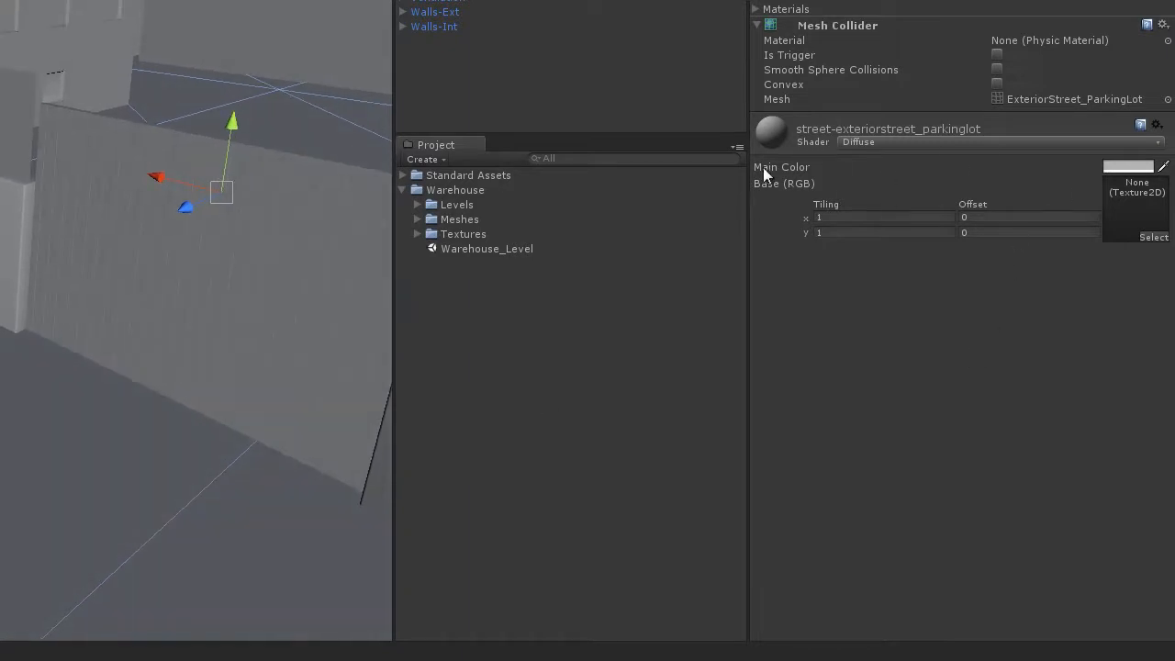
Try a red main color on the parking lot material
click(1123, 165)
drag(437, 273, 433, 223)
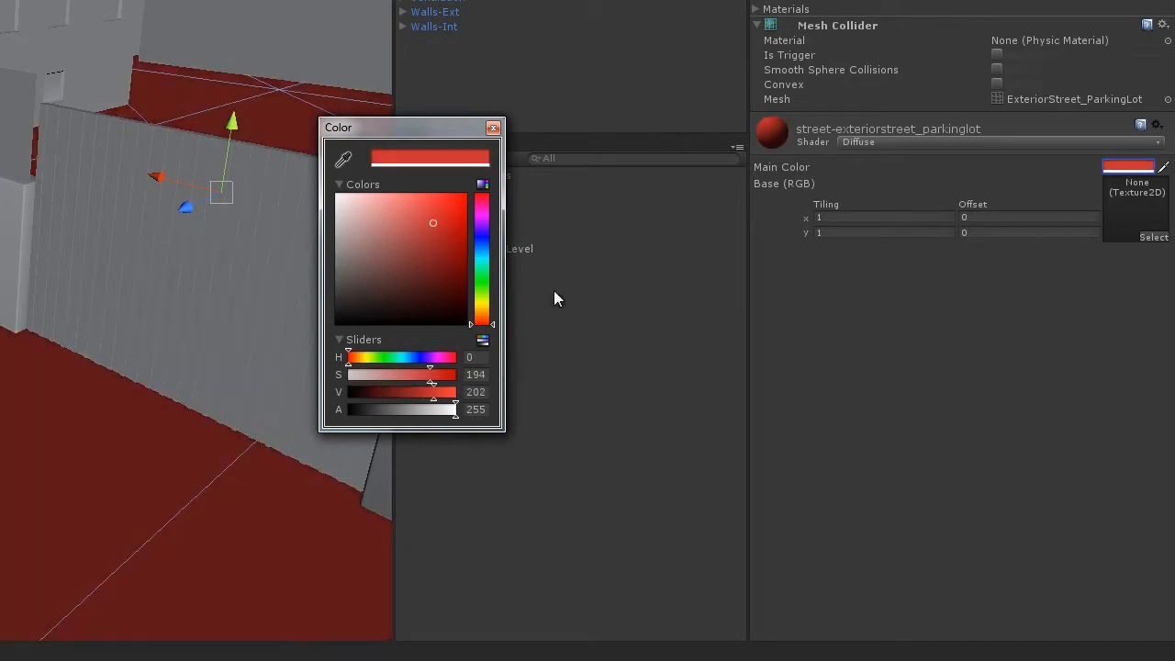
click(493, 129)
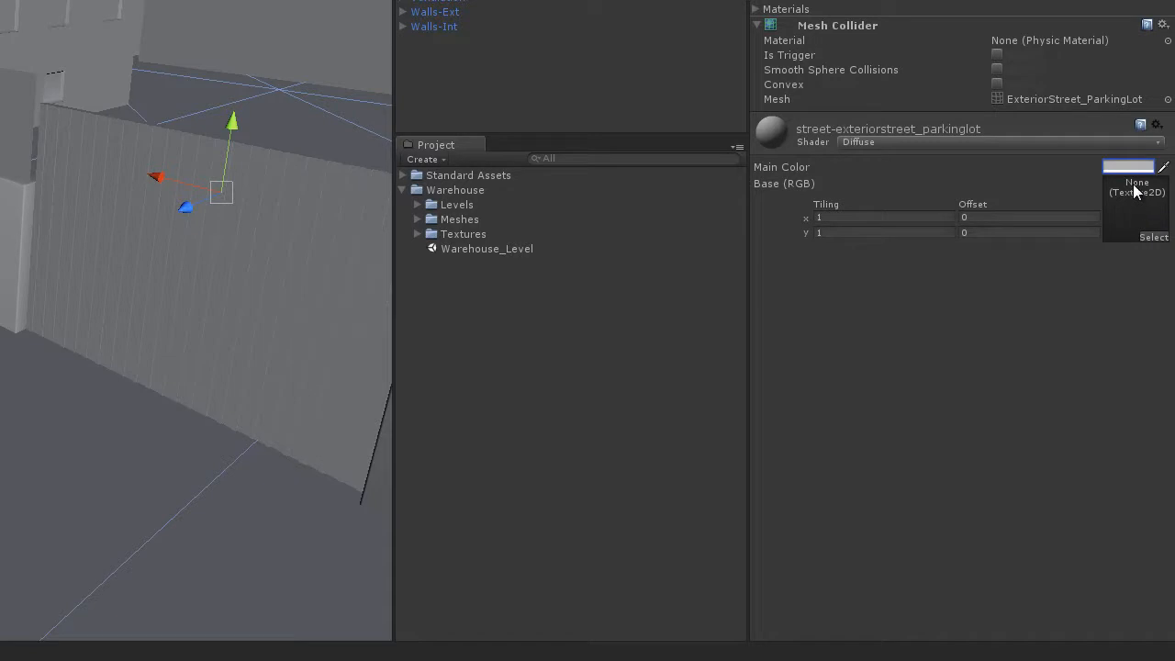
Open the texture selection for the parking lot material's Base (RGB) slot and reduce its thumbnails to a name list
click(1155, 238)
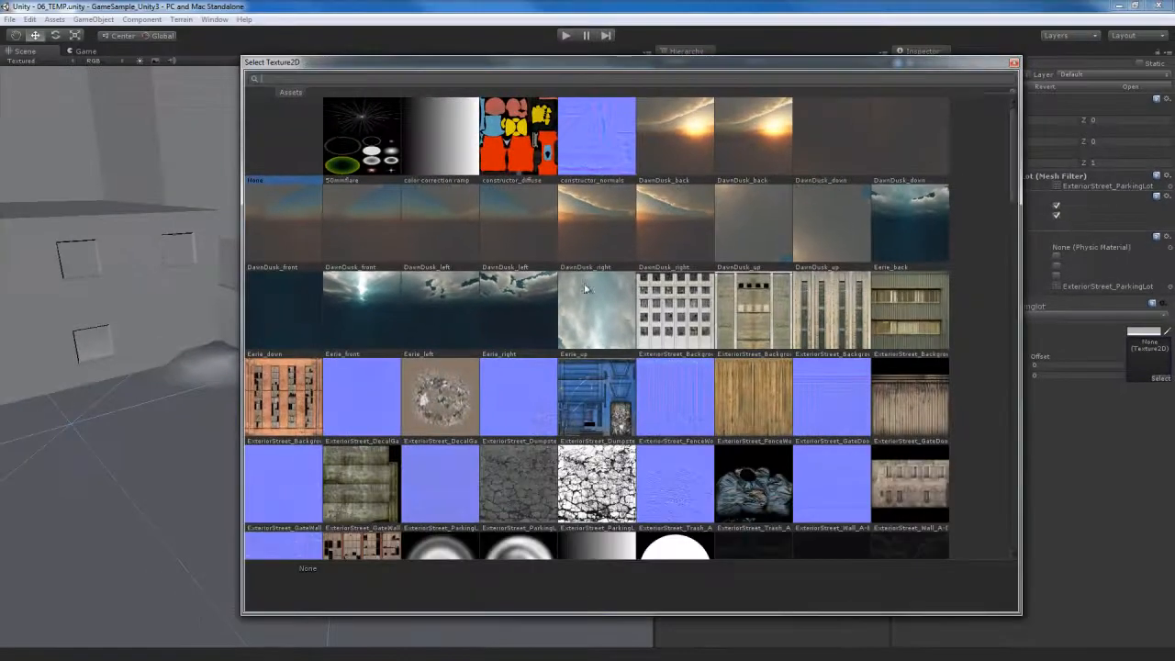
drag(632, 60, 546, 44)
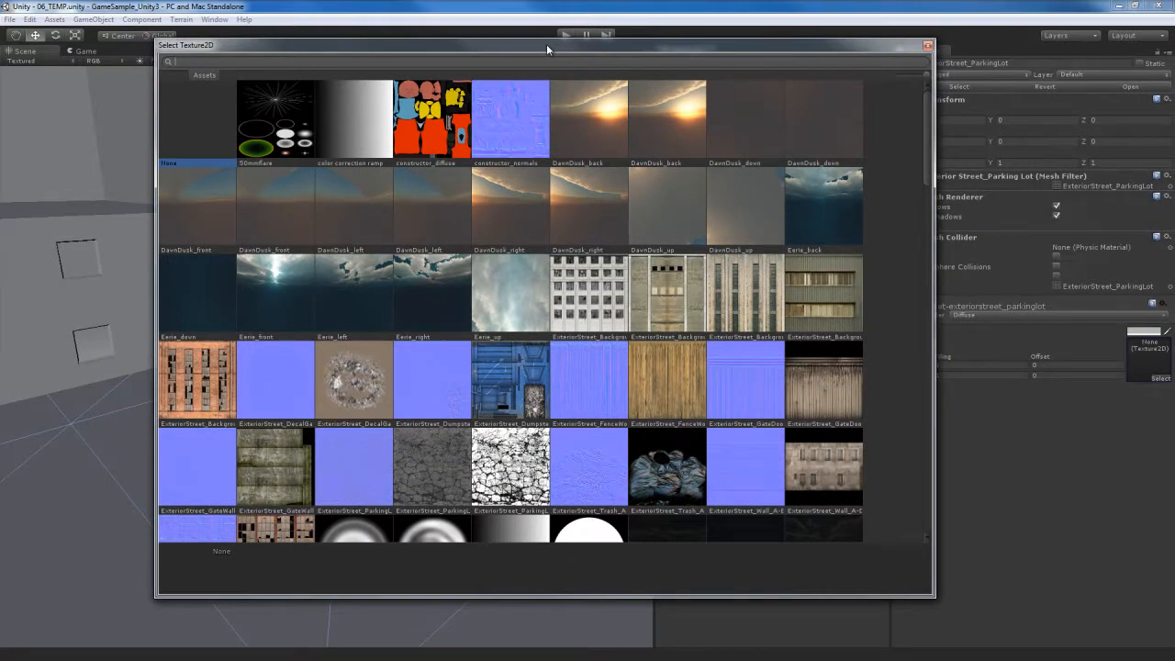
drag(547, 44, 508, 15)
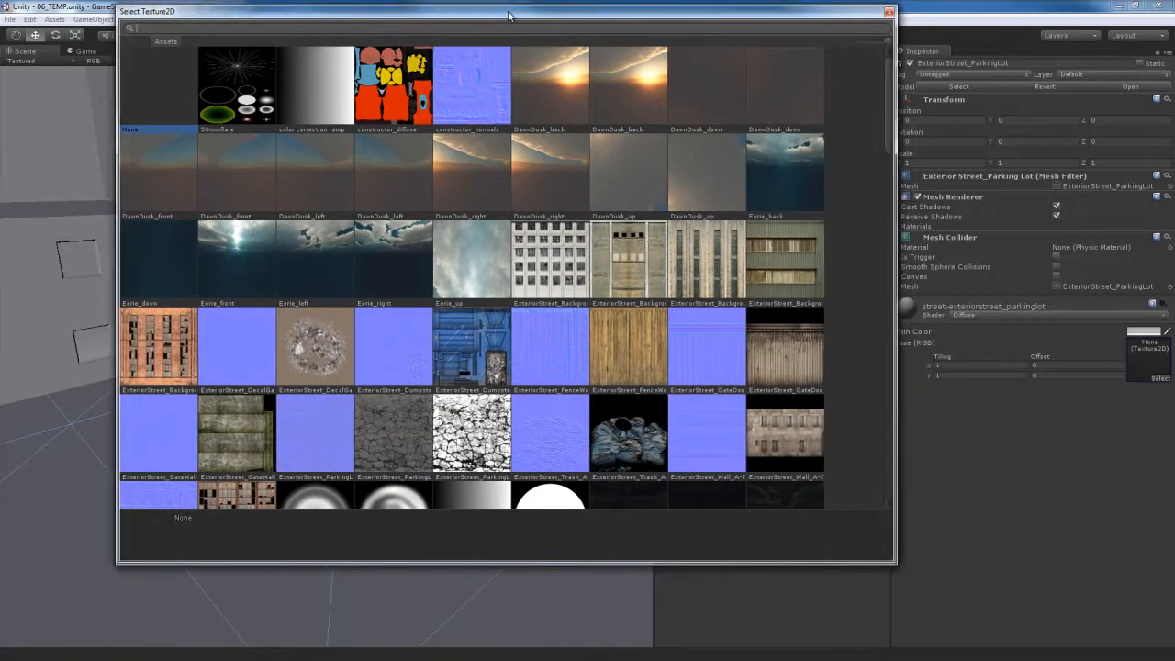
mouse_move(883, 41)
mouse_down()
mouse_move(860, 44)
mouse_move(882, 51)
mouse_up()
drag(886, 44, 856, 47)
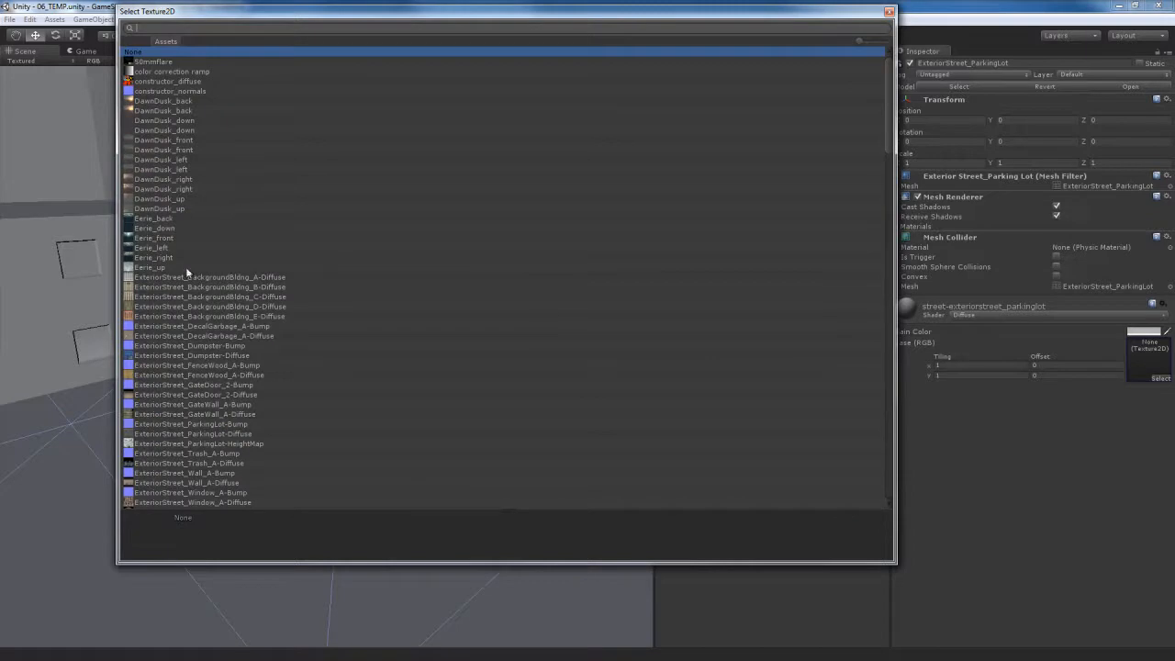
Compare ExteriorStreet_ParkingLot-Diffuse with ExteriorStreet_ParkingLot-Bump as the parking lot's base texture and assign the Diffuse one
scroll(223, 358, down, 5)
scroll(260, 347, up, 5)
scroll(238, 343, down, 2)
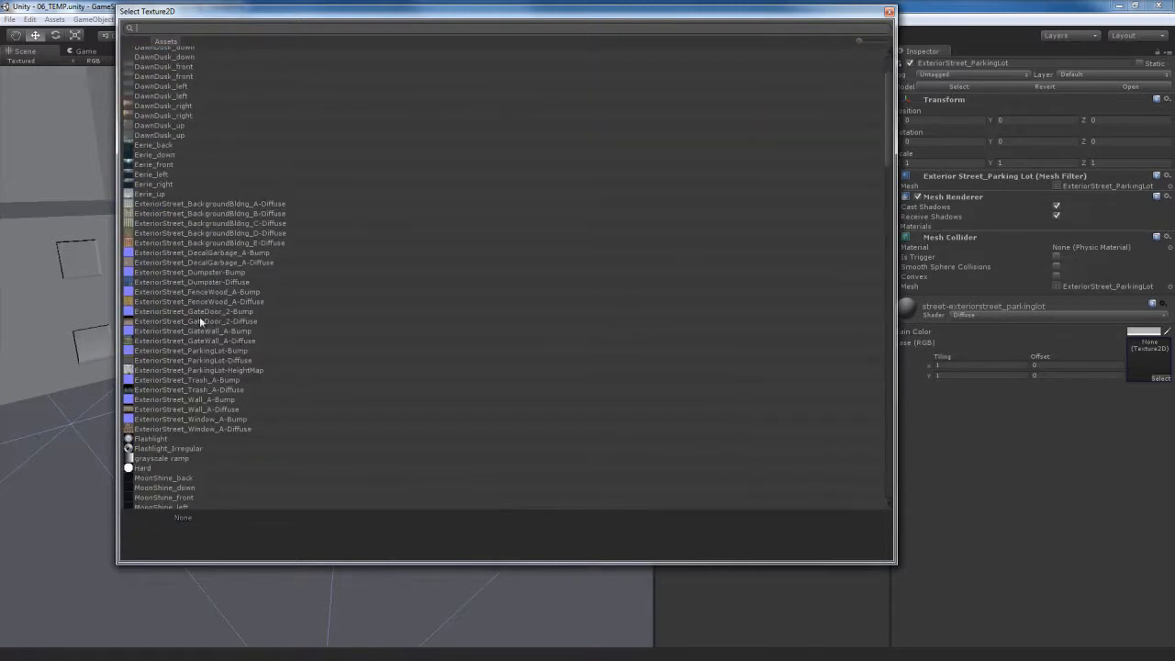
scroll(368, 367, up, 2)
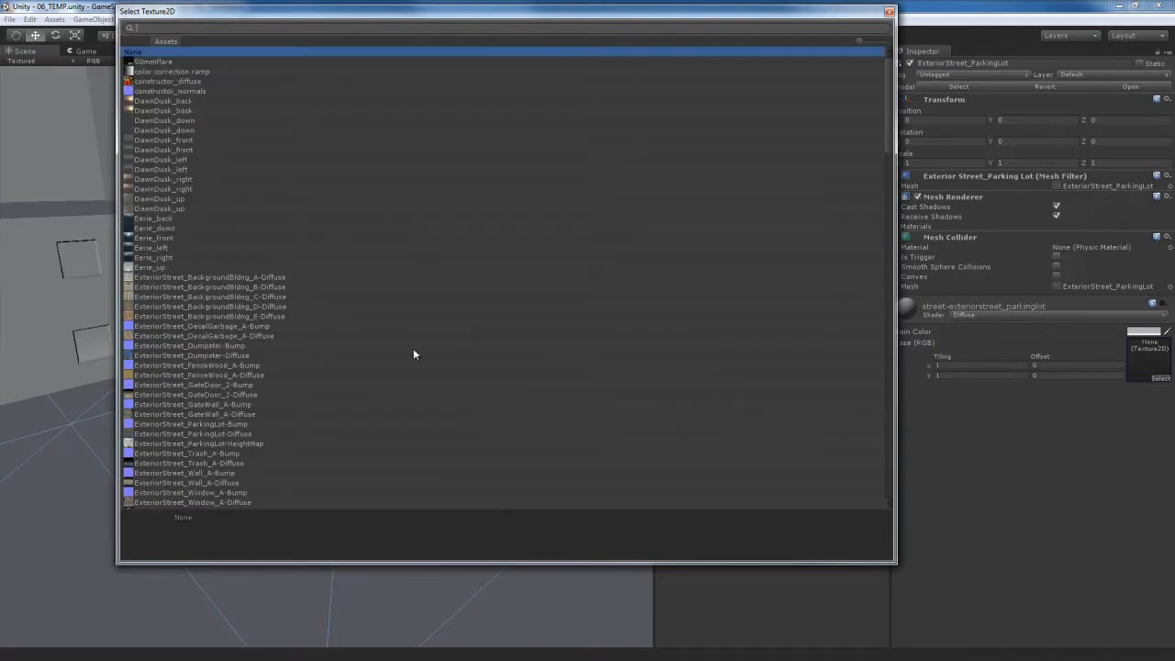
scroll(314, 349, down, 10)
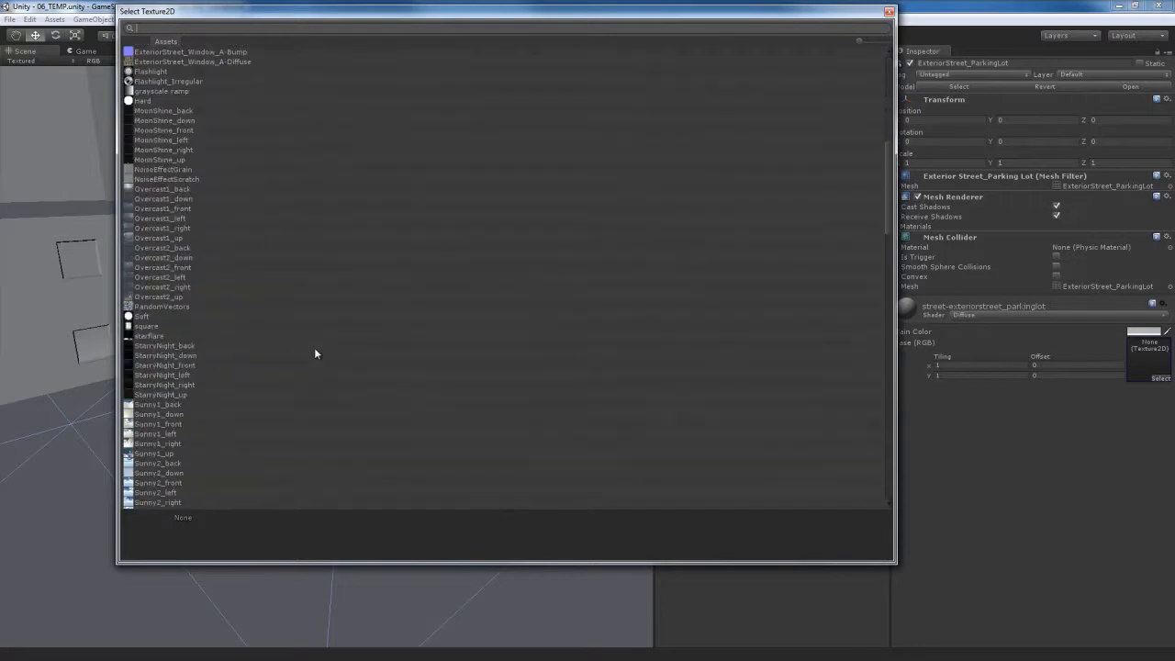
scroll(248, 294, up, 9)
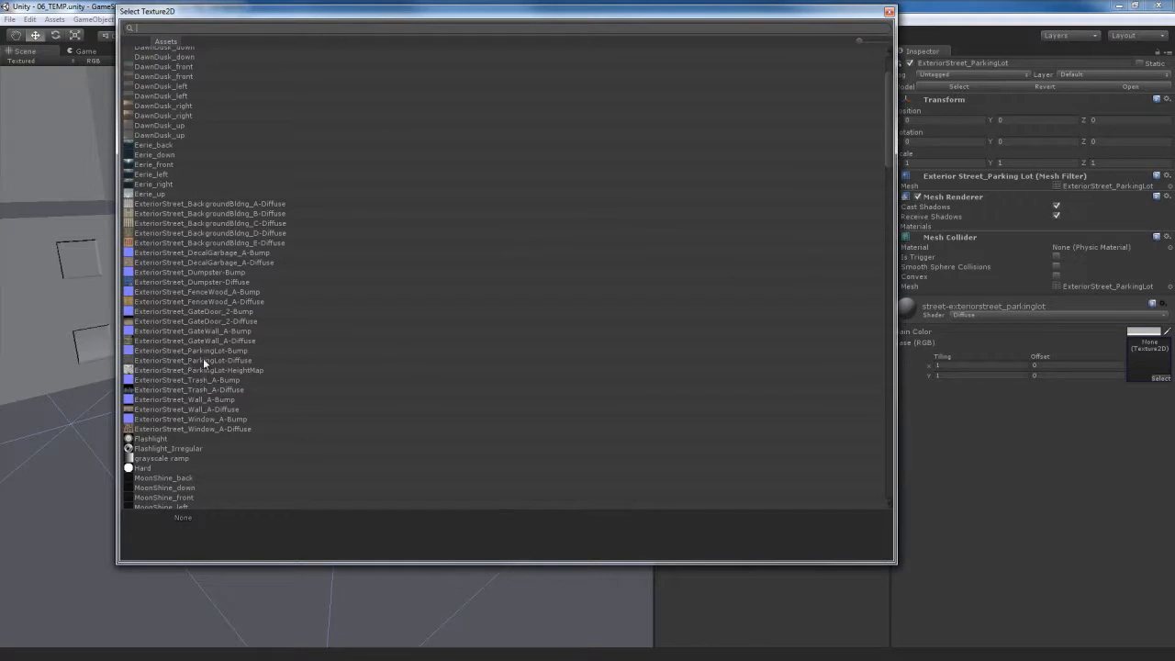
click(203, 361)
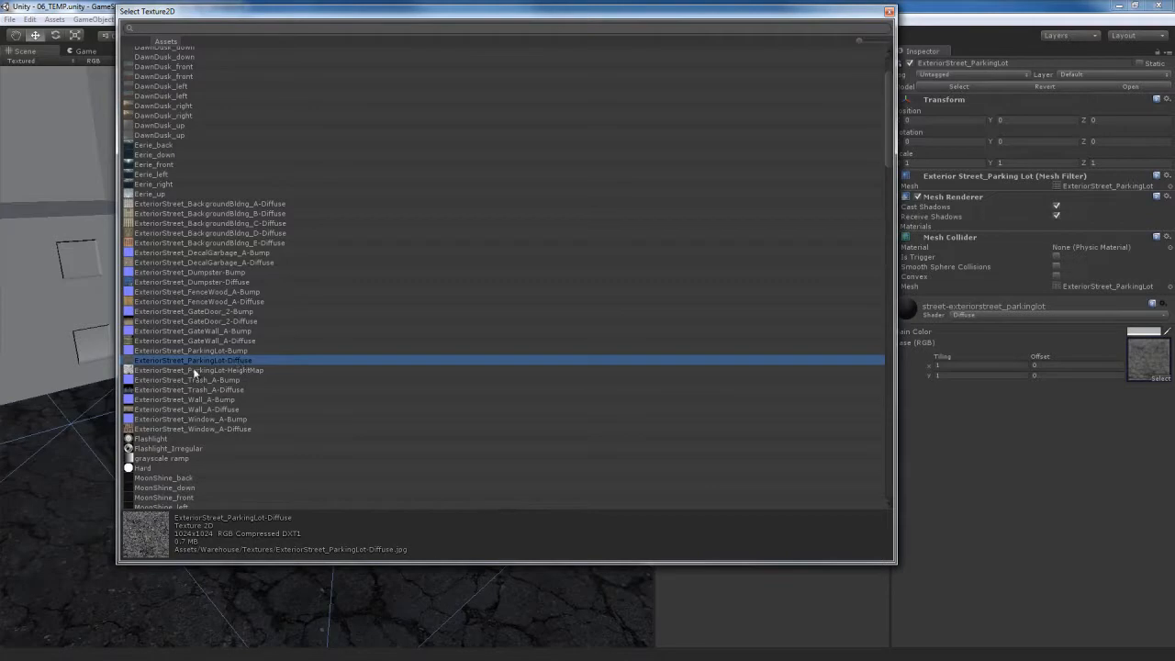
click(208, 351)
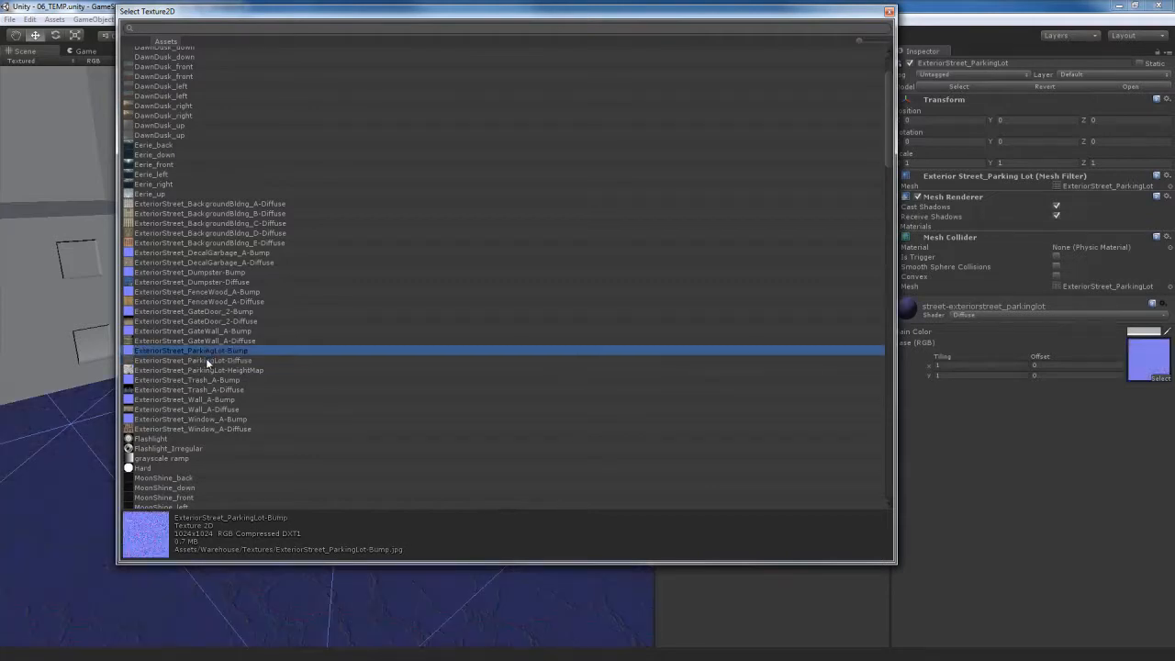
click(206, 361)
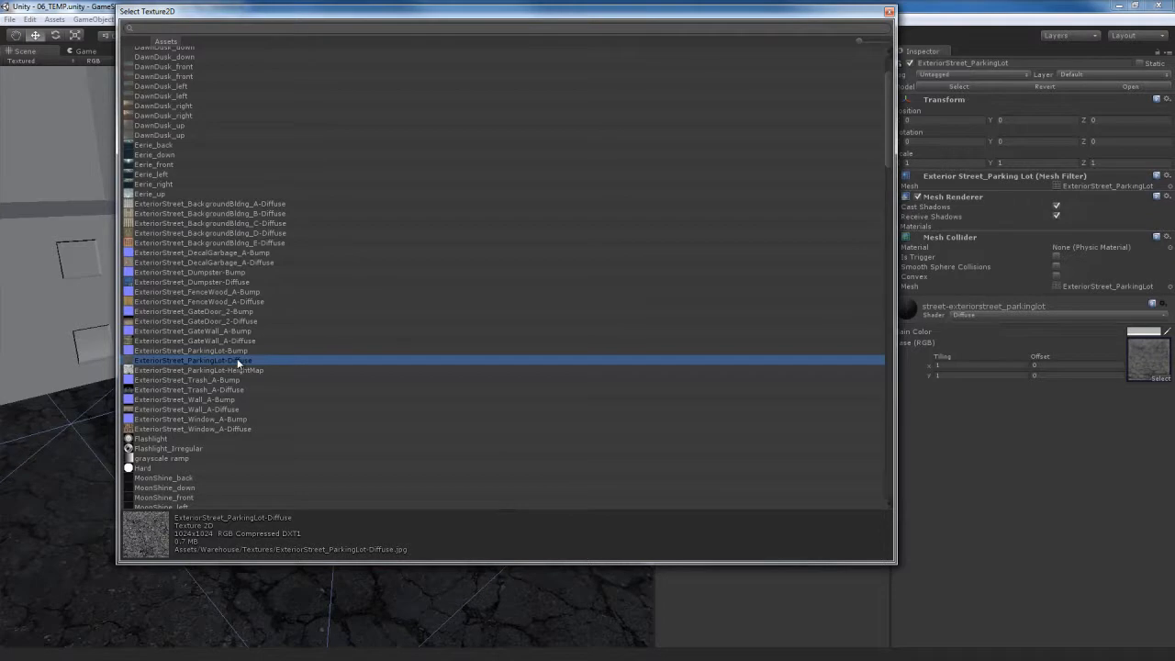
double_click(239, 362)
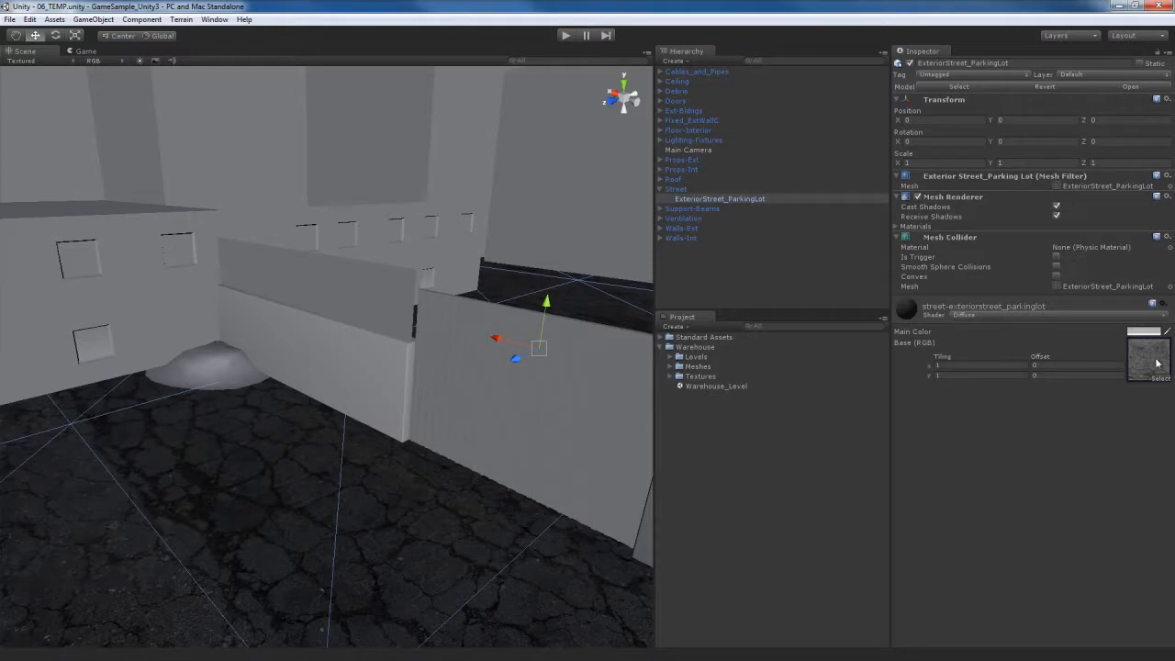
Inspect the parking lot mesh in Wireframe display and return the scene view to Textured
right_drag(432, 455, 39, 191)
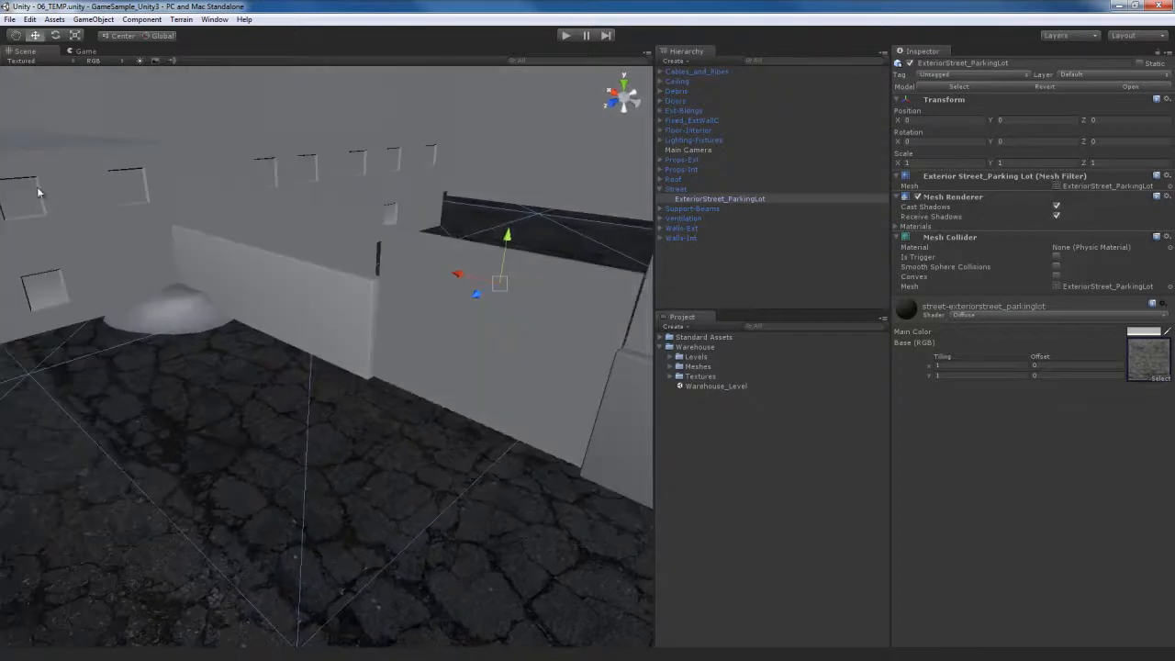
click(48, 61)
click(49, 78)
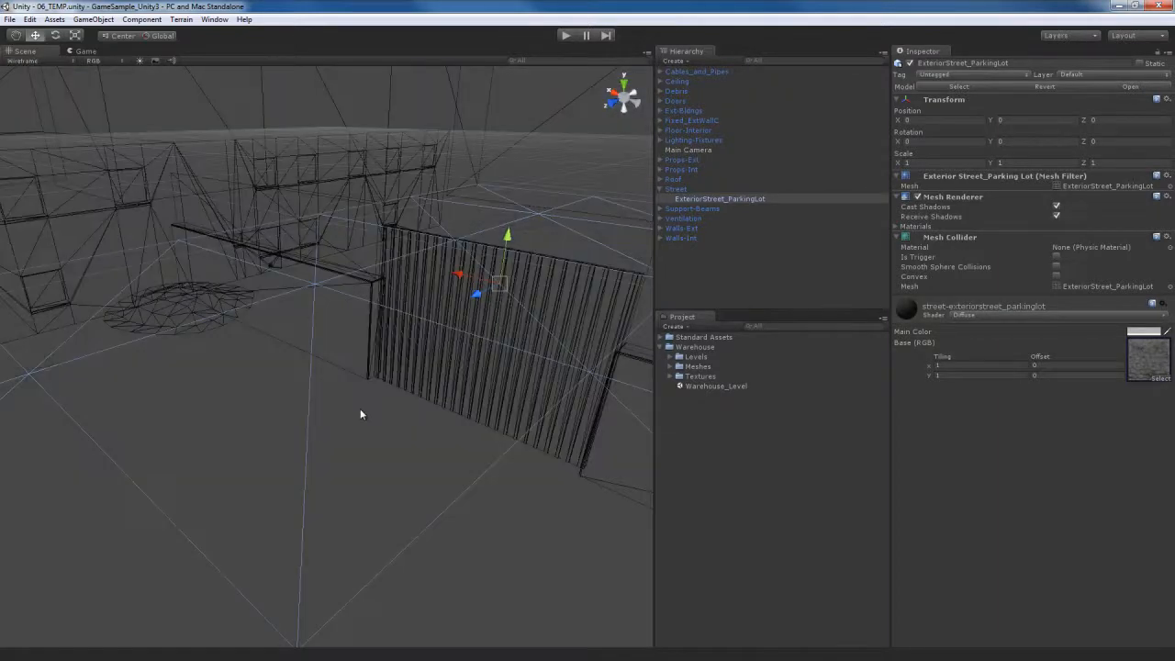
click(46, 62)
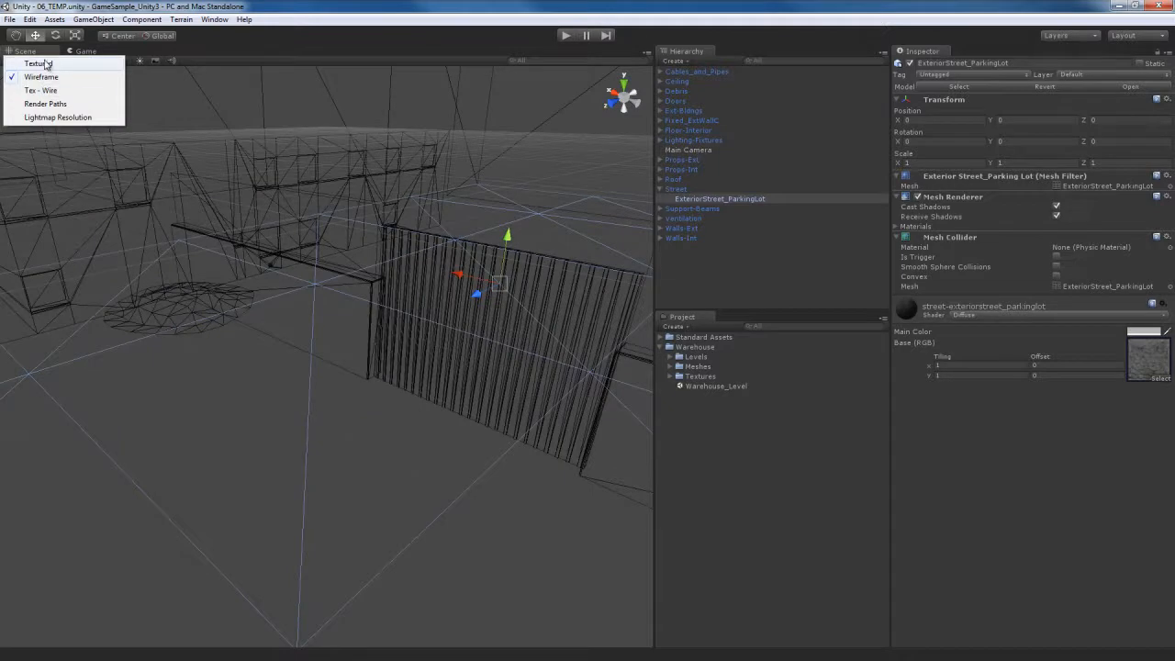
click(47, 64)
right_drag(378, 454, 262, 318)
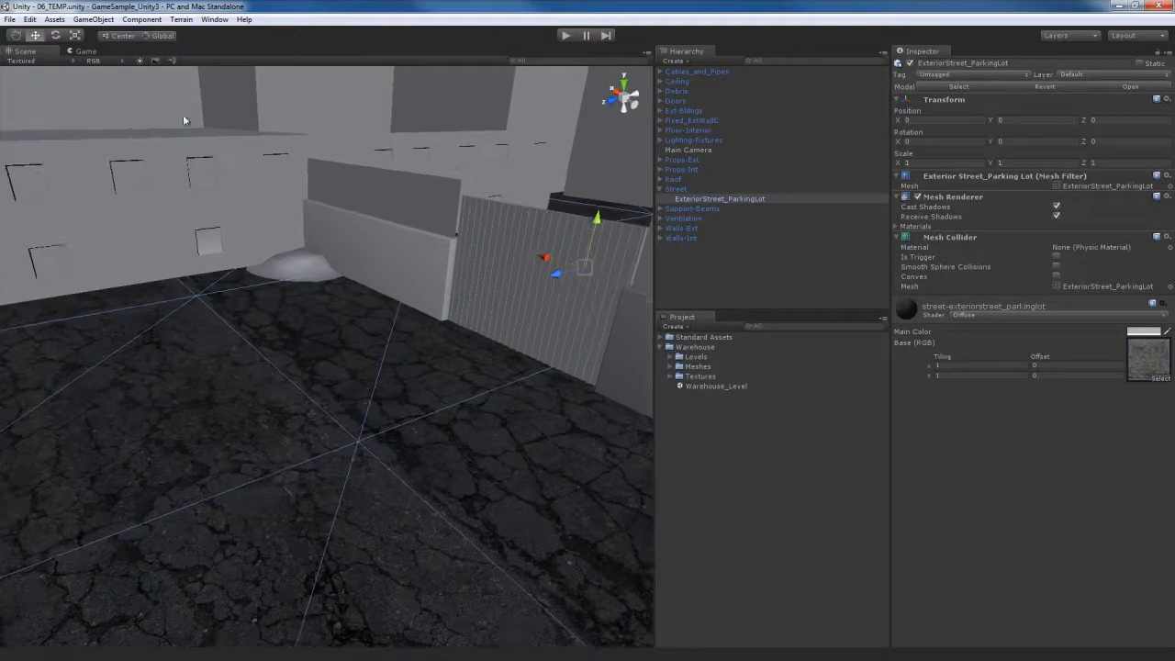
Switch the scene view to use the scene's own lighting and check the parking lot under it
click(140, 61)
right_drag(428, 423, 375, 433)
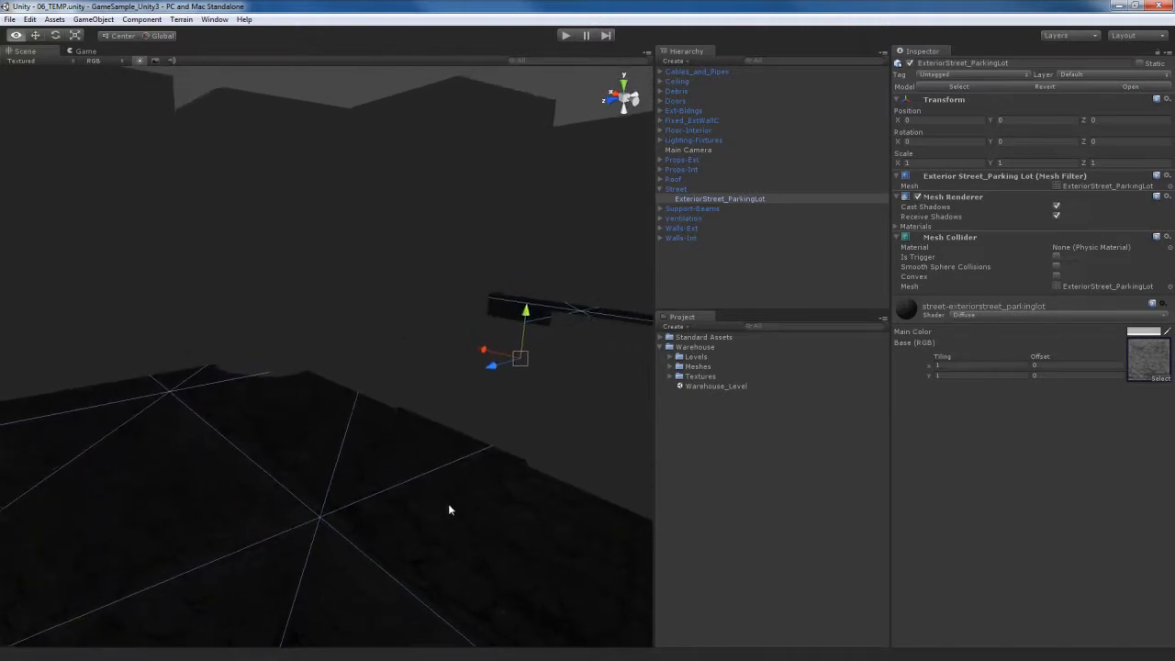
right_drag(446, 500, 453, 510)
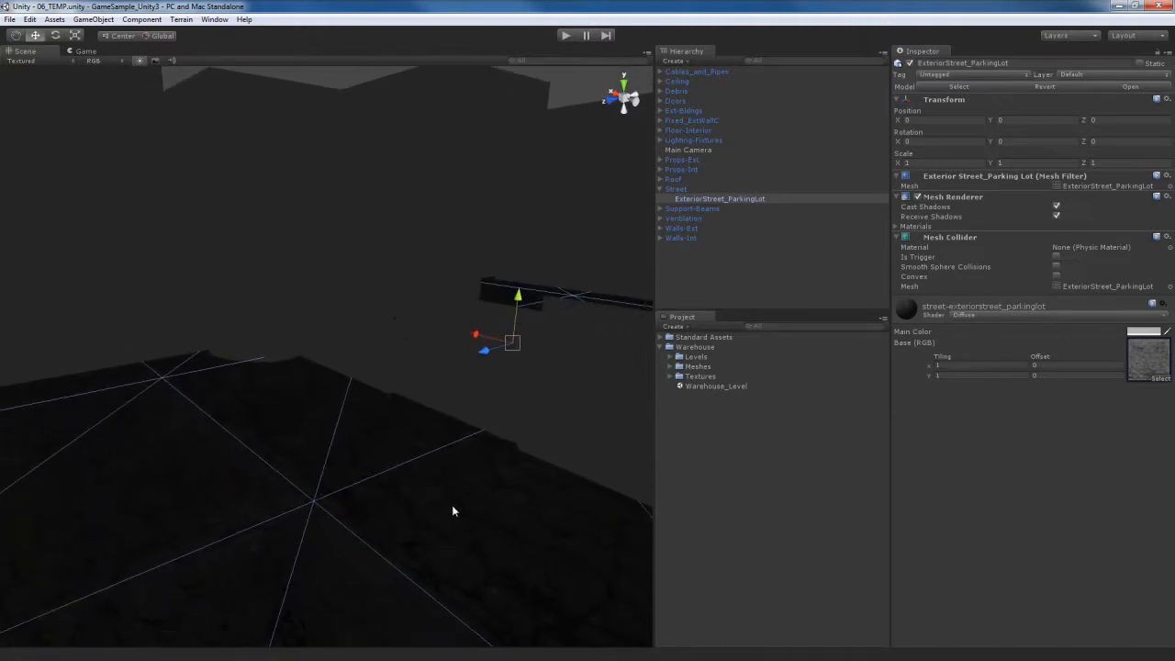
right_drag(322, 272, 303, 220)
Create a point light and move it to the centre of the current view over the parking lot
click(93, 19)
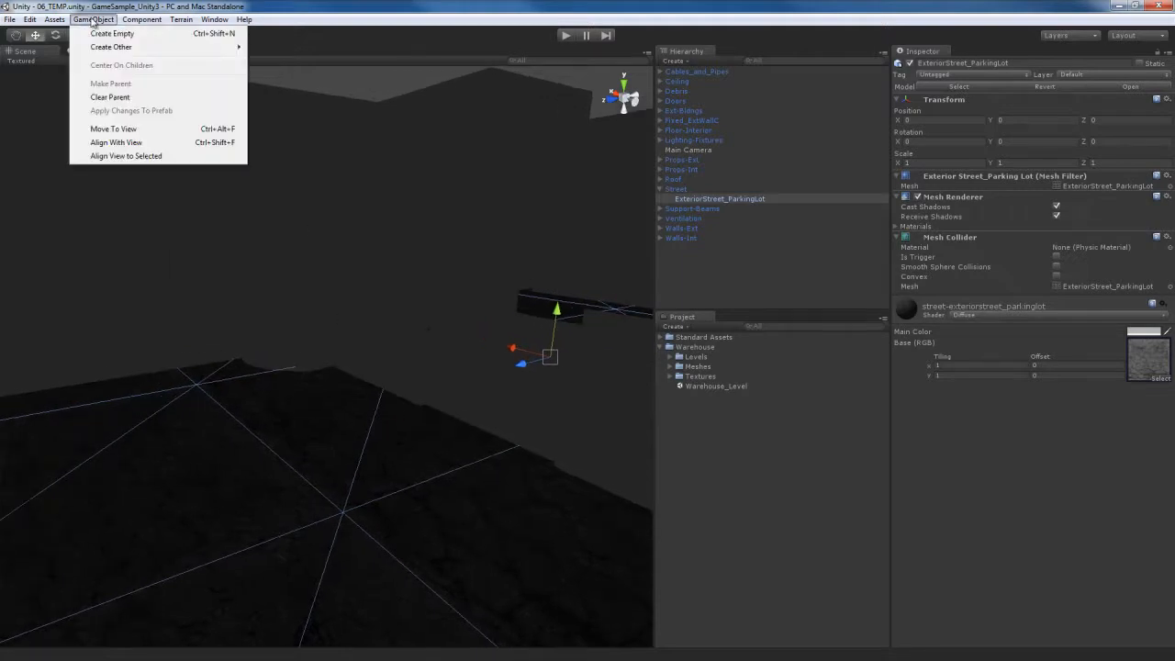
mouse_move(117, 48)
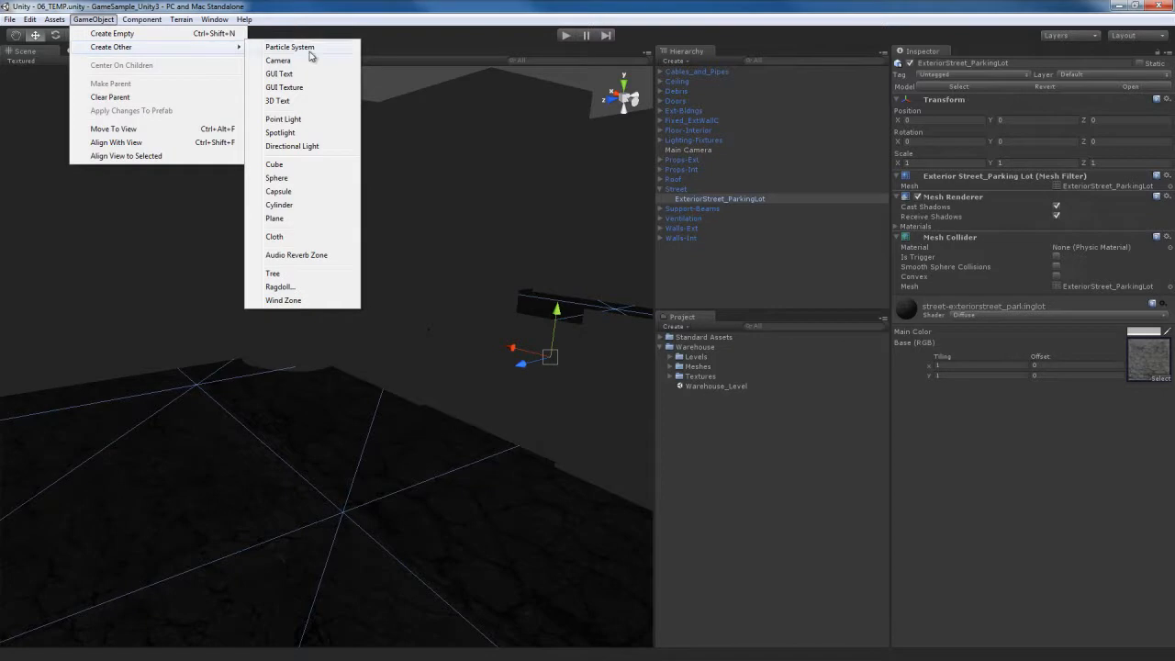
click(287, 123)
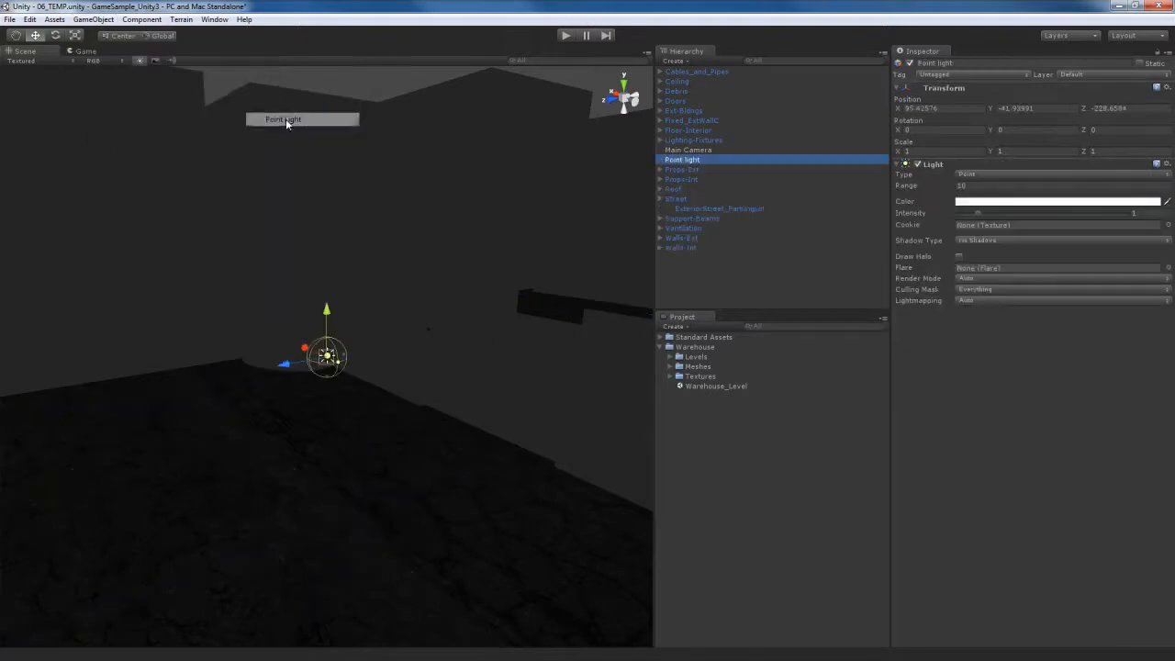
right_drag(471, 347, 438, 343)
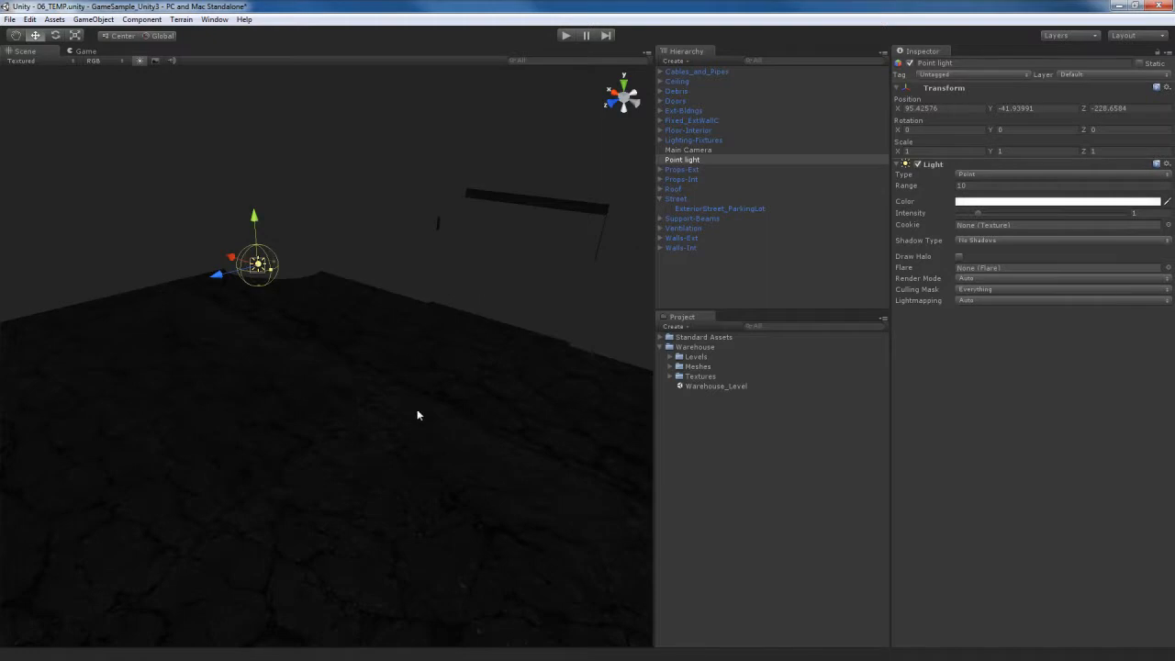
right_drag(409, 395, 435, 416)
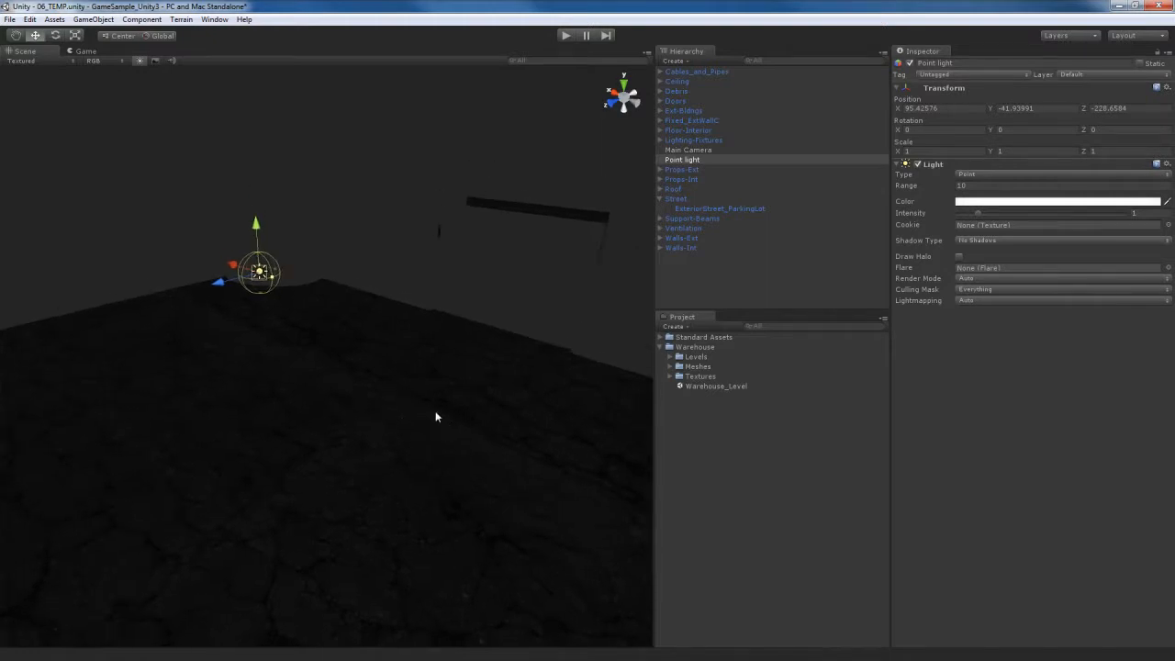
middle_drag(436, 416, 436, 416)
key(ctrl+alt+f)
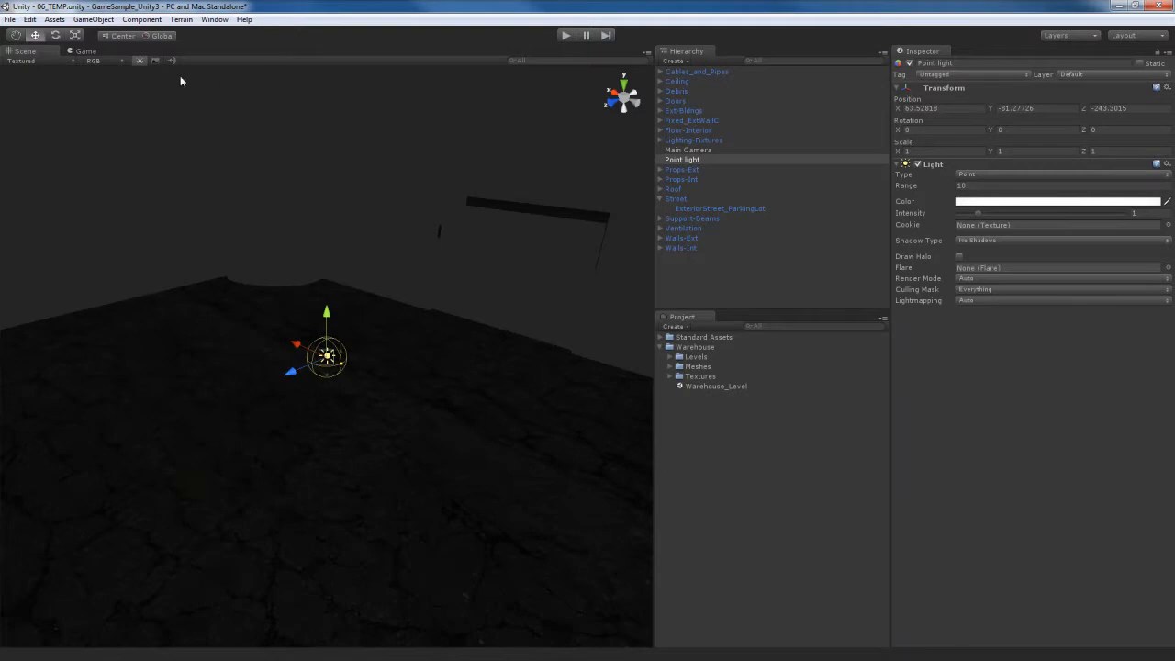
click(94, 19)
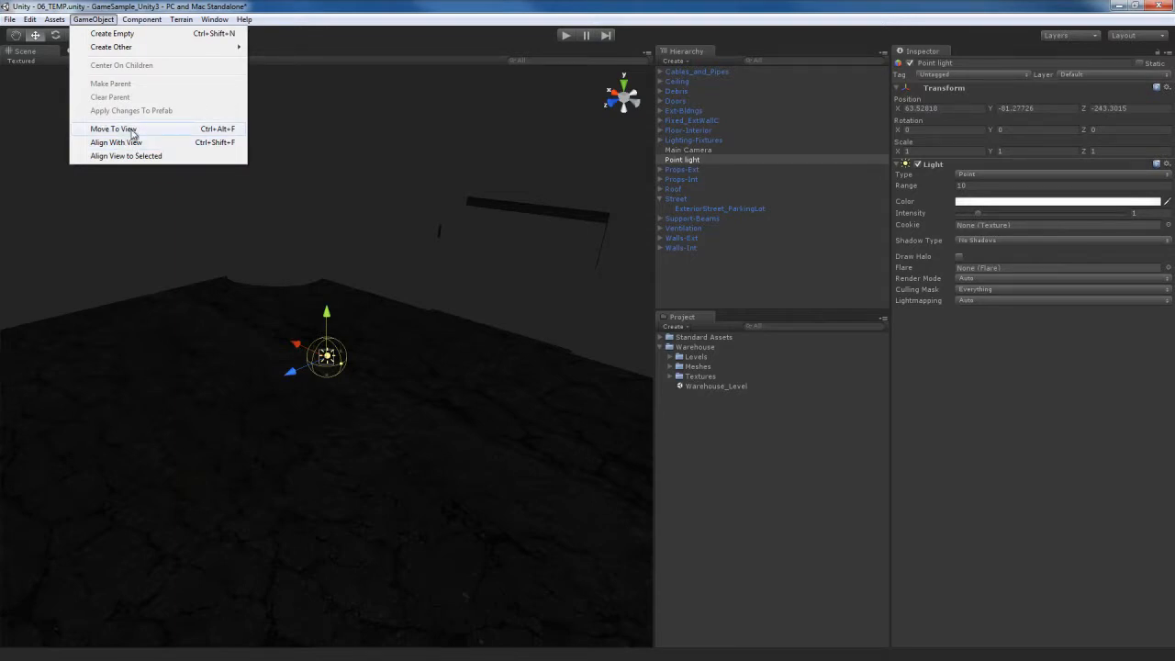
Snap the point light onto the parking lot surface, then raise it above the ground to a Y position of about 11.5
right_drag(429, 317, 374, 330)
key(s)
right_drag(474, 374, 482, 379)
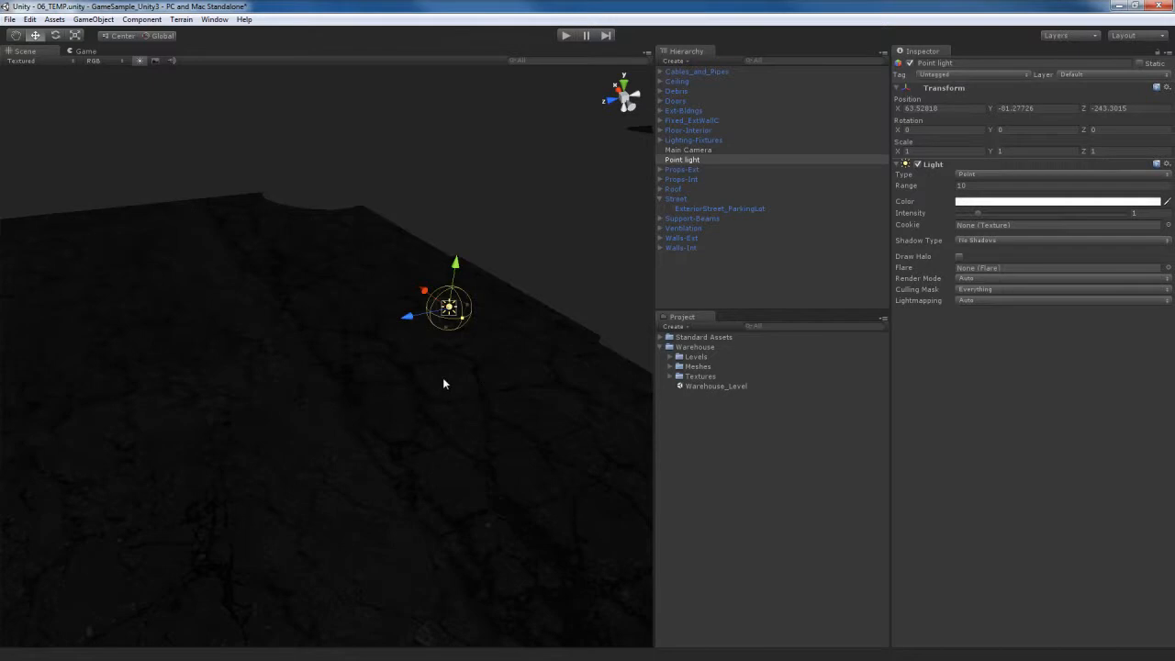
right_drag(443, 383, 420, 382)
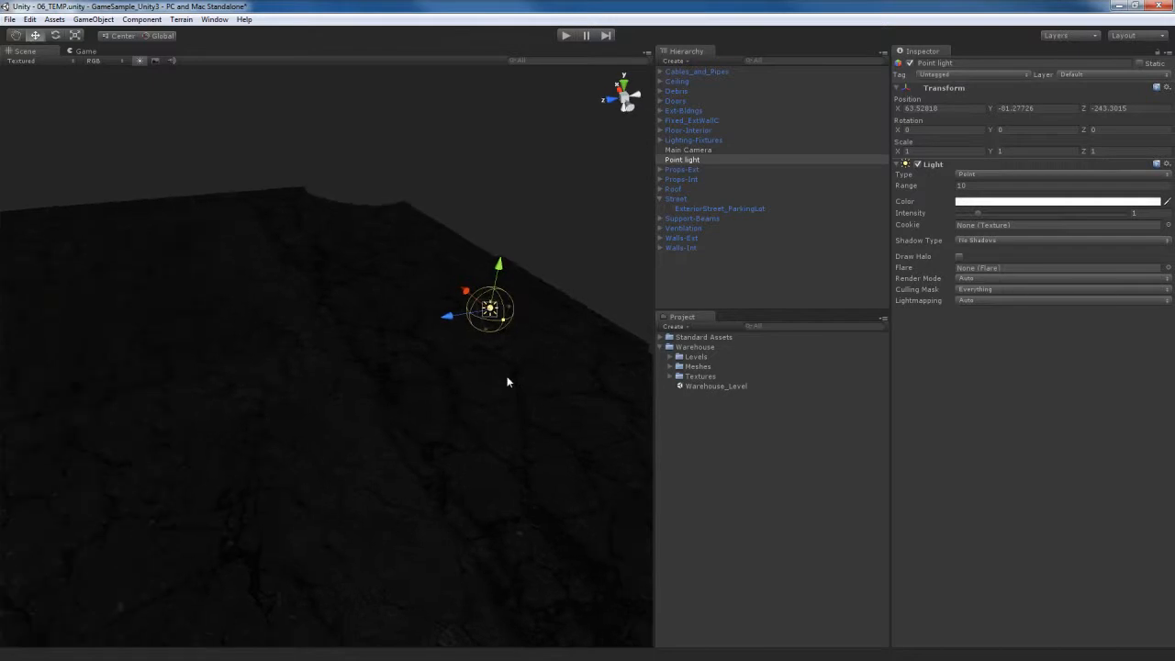
drag(494, 316, 356, 403)
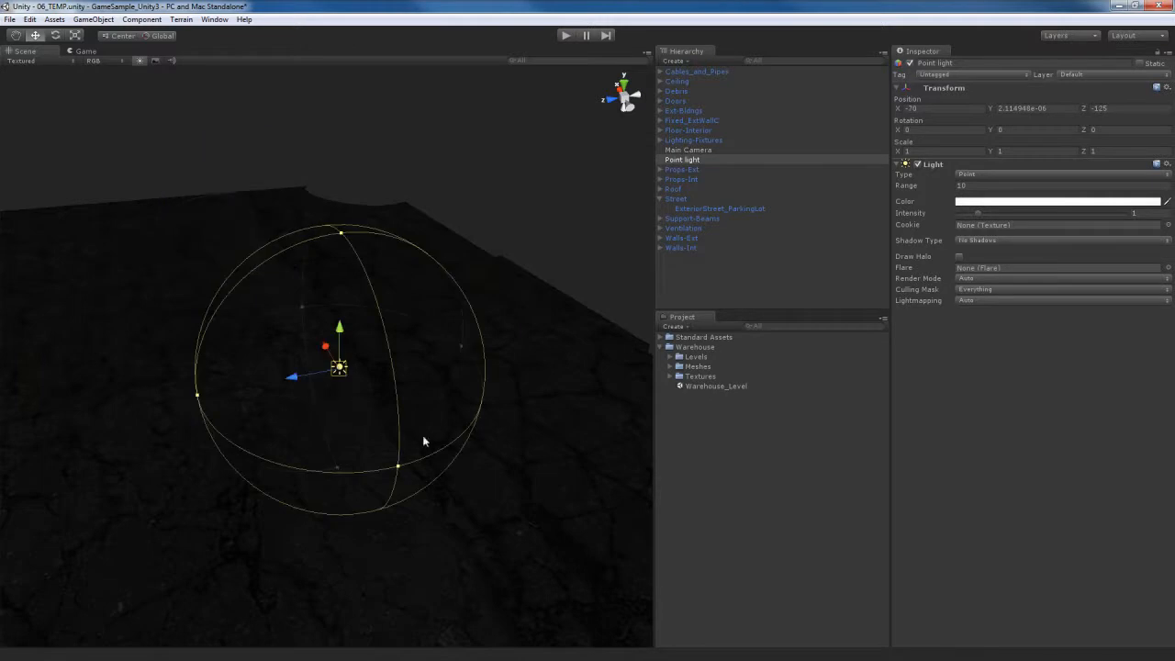
drag(340, 330, 321, 286)
right_drag(373, 403, 399, 363)
key(w)
key(s)
drag(361, 354, 348, 261)
right_drag(410, 340, 410, 314)
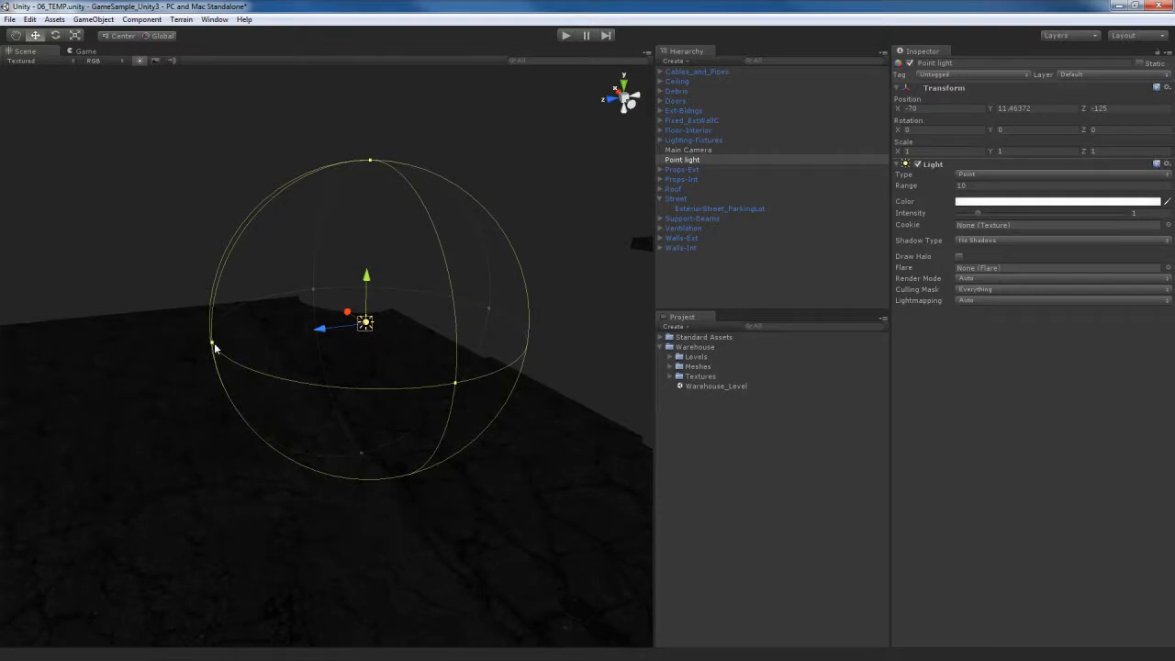
Enlarge the point light's range so that it brightly lights the parking lot surface
drag(212, 343, 37, 373)
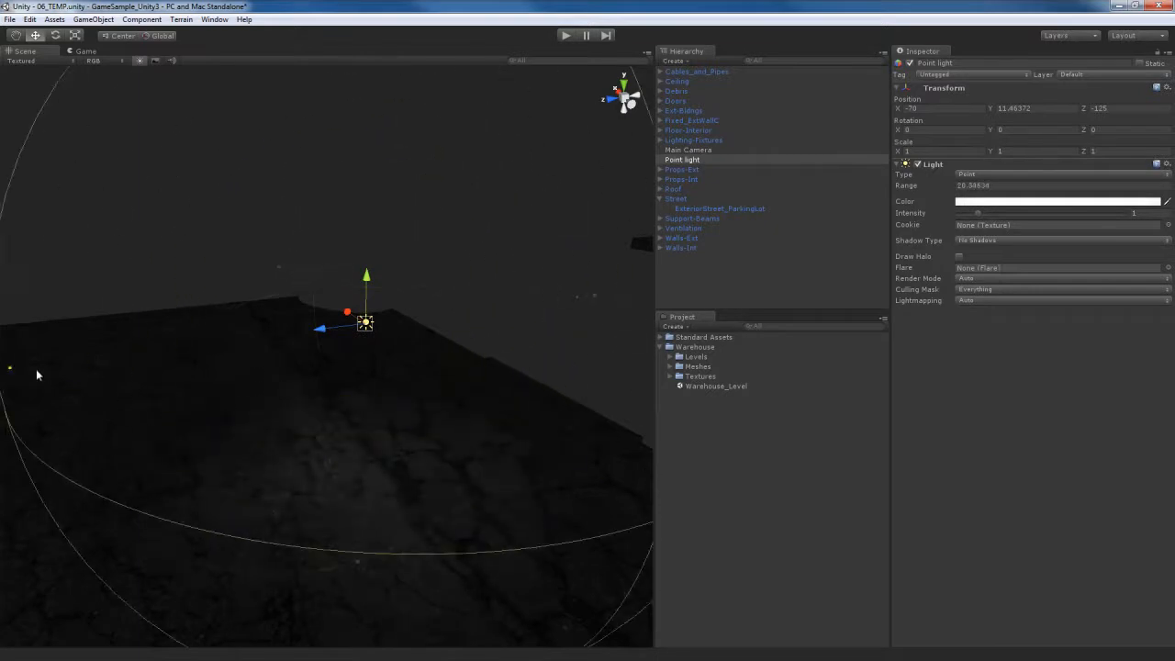
drag(655, 296, 578, 297)
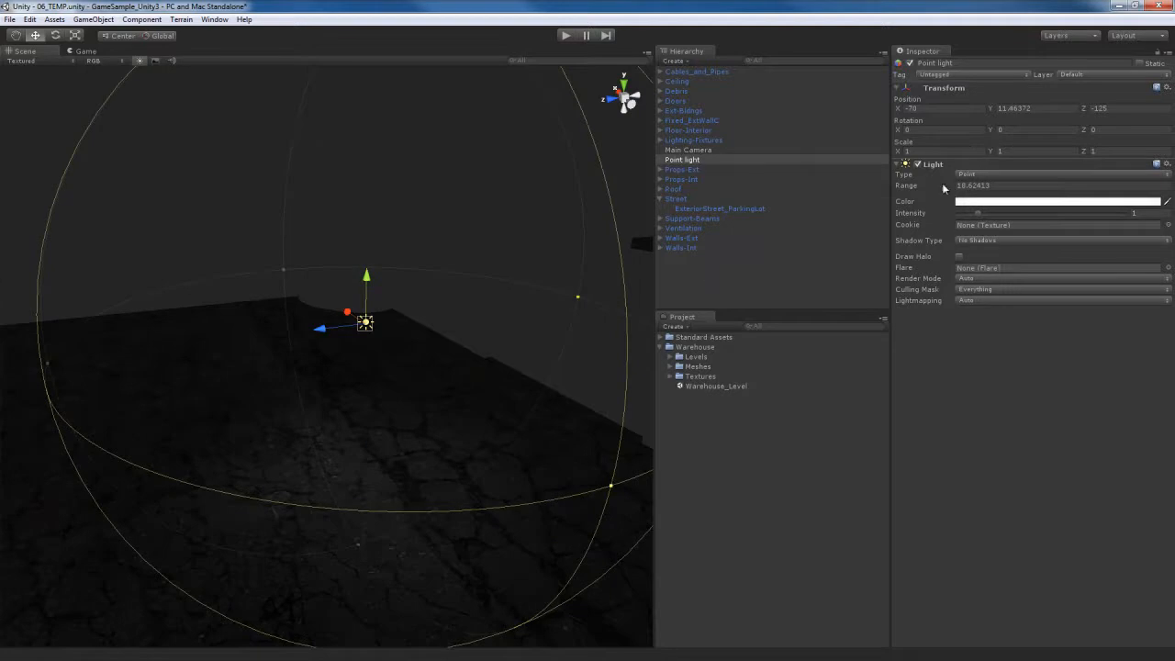
drag(911, 185, 1062, 224)
alt+drag(331, 431, 480, 420)
key(w)
right_drag(480, 417, 384, 419)
Select the parking lot mesh and change its material's shader to Bumped Diffuse
click(445, 352)
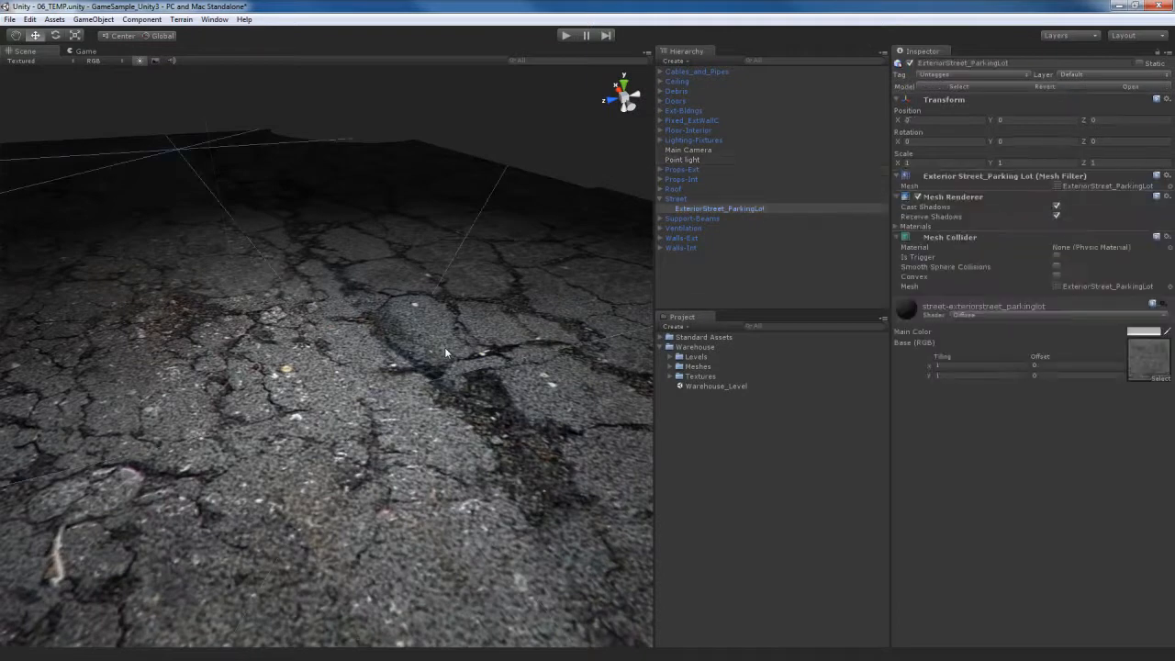
click(1059, 314)
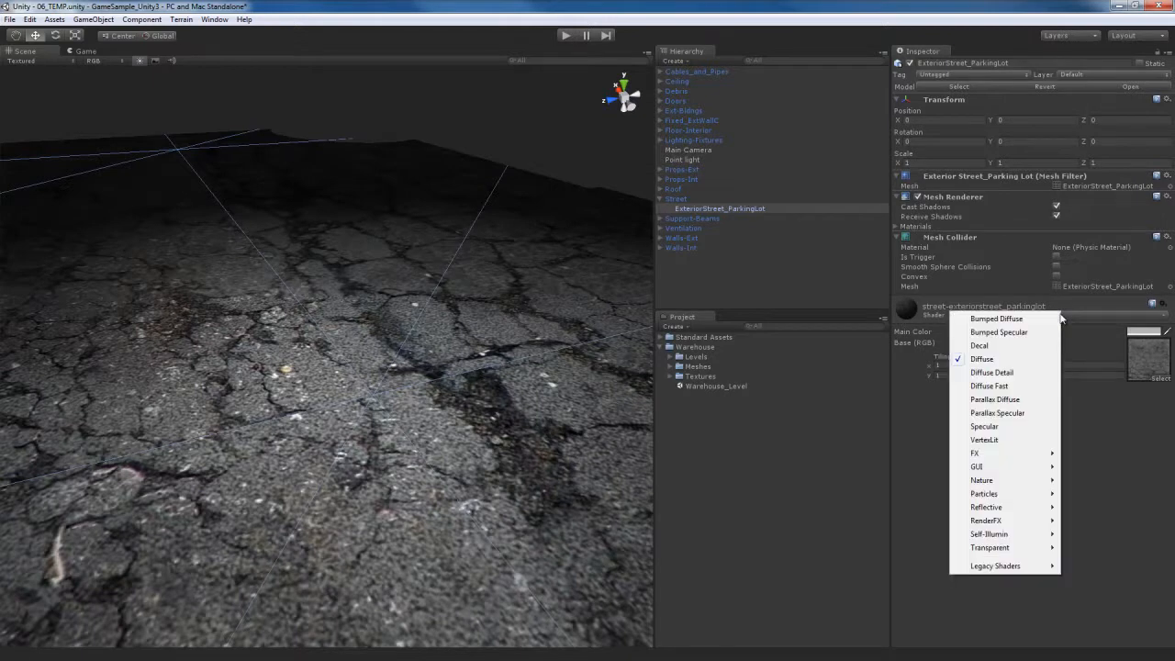
click(1013, 320)
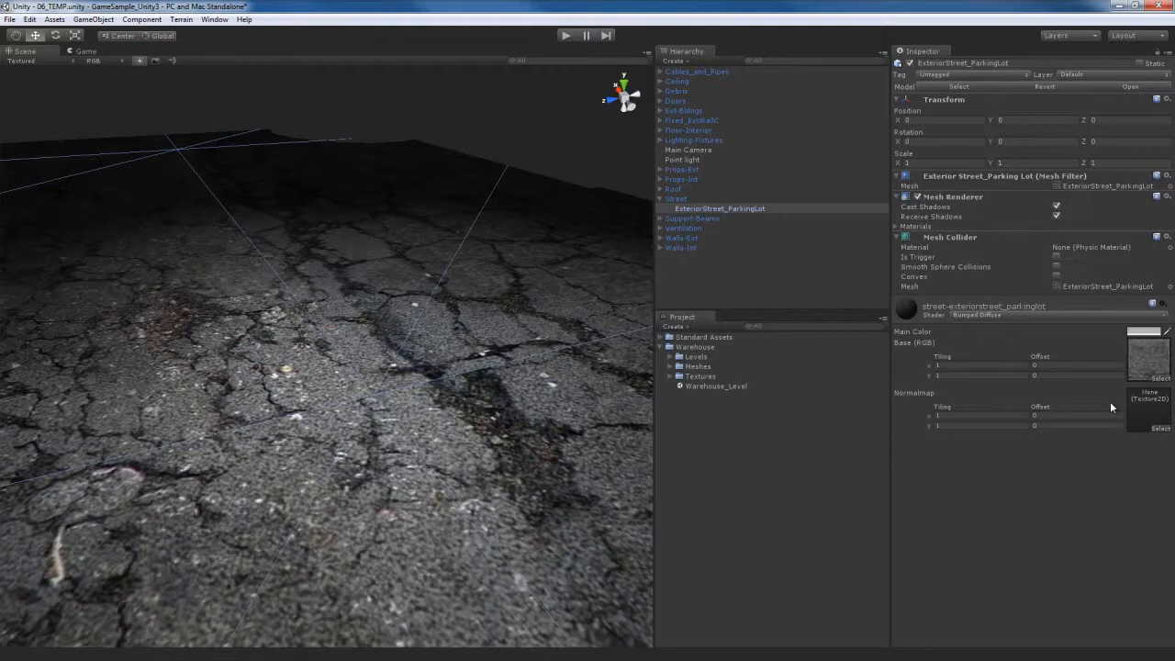
Assign ExteriorStreet_ParkingLot-Bump as the Normalmap texture of the parking lot material
click(1160, 428)
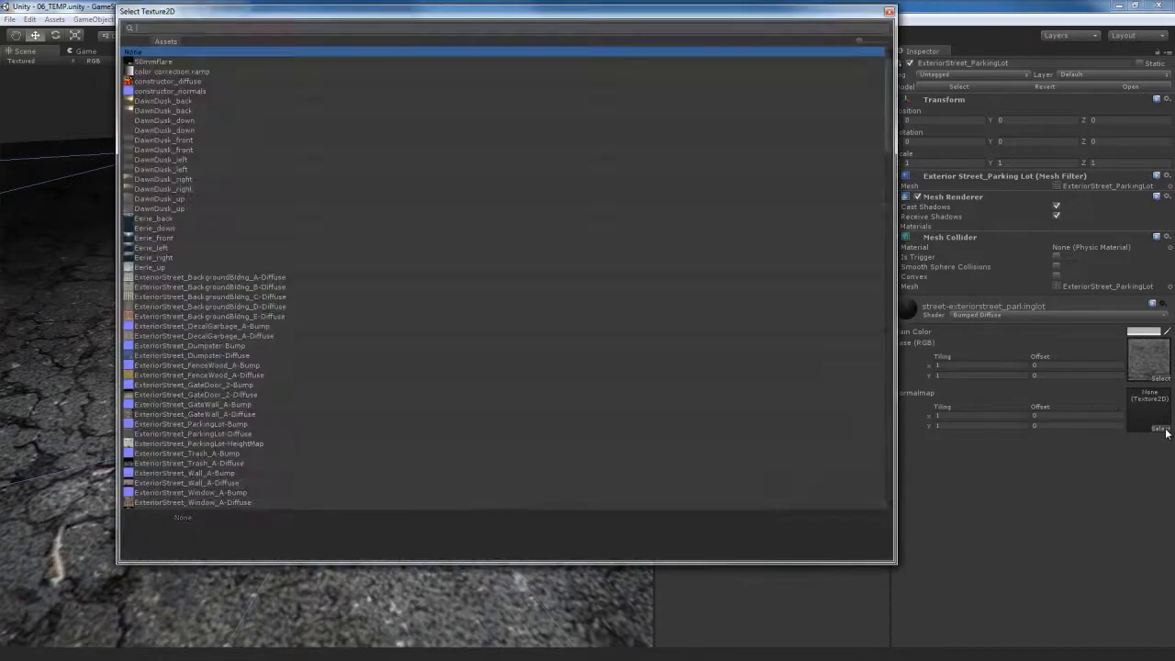
scroll(287, 410, down, 5)
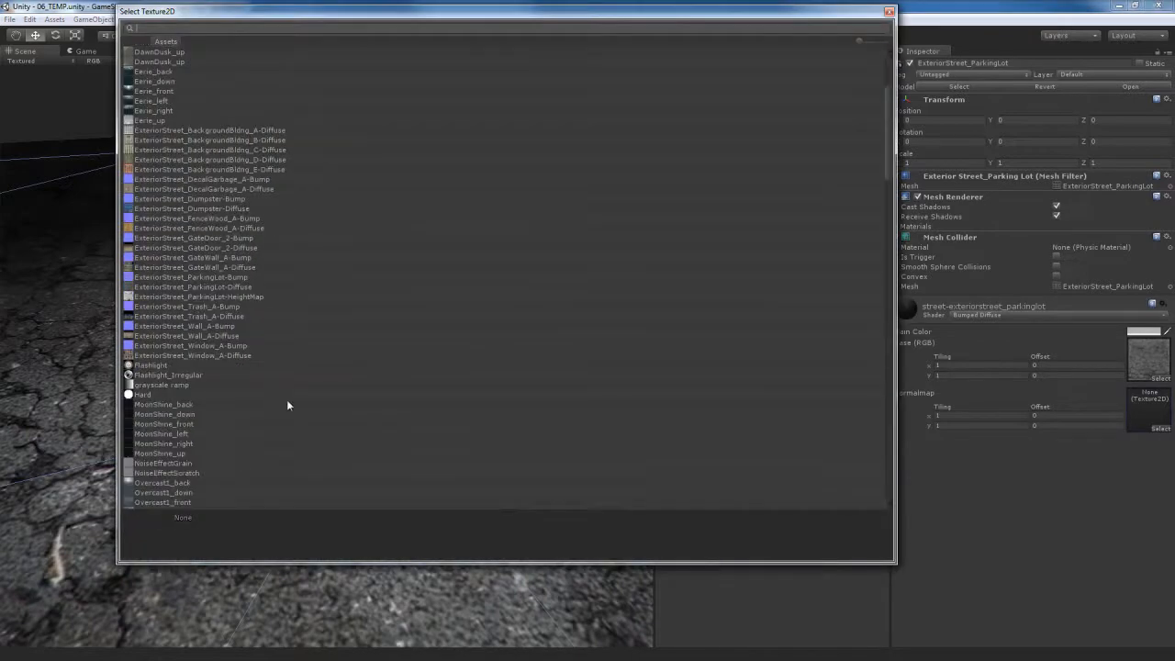
click(205, 287)
click(210, 277)
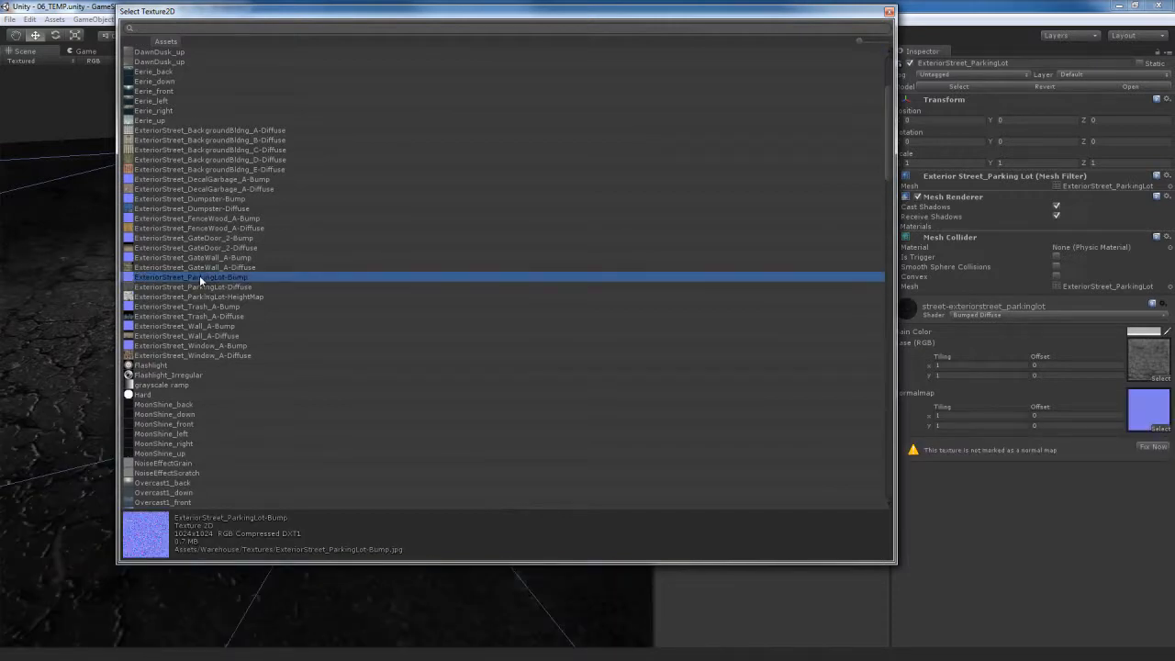
double_click(219, 278)
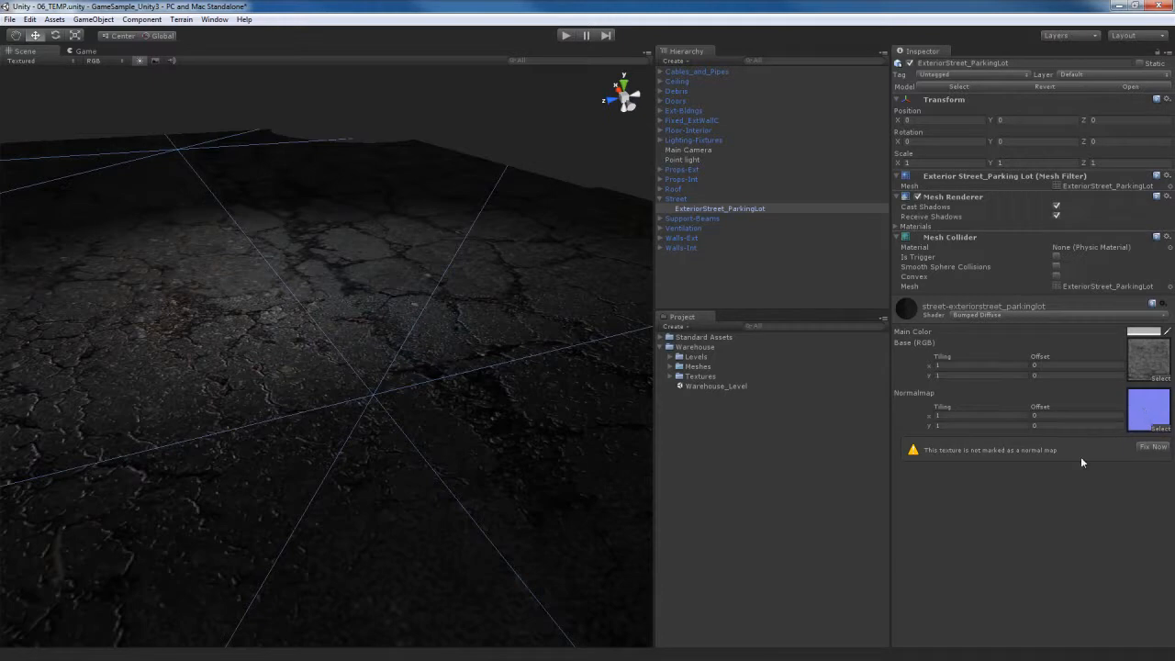
Locate ExteriorStreet_ParkingLot-Bump in the project, set its texture type to Normal map and revert that import setting
click(1145, 408)
scroll(861, 443, down, 5)
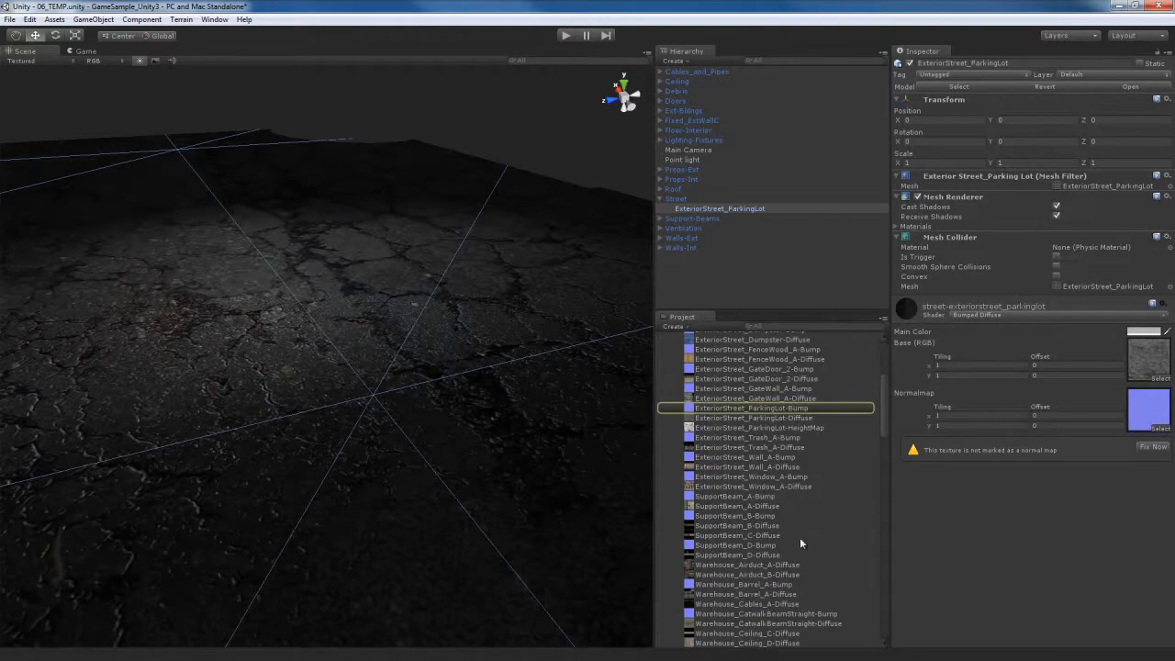
click(774, 410)
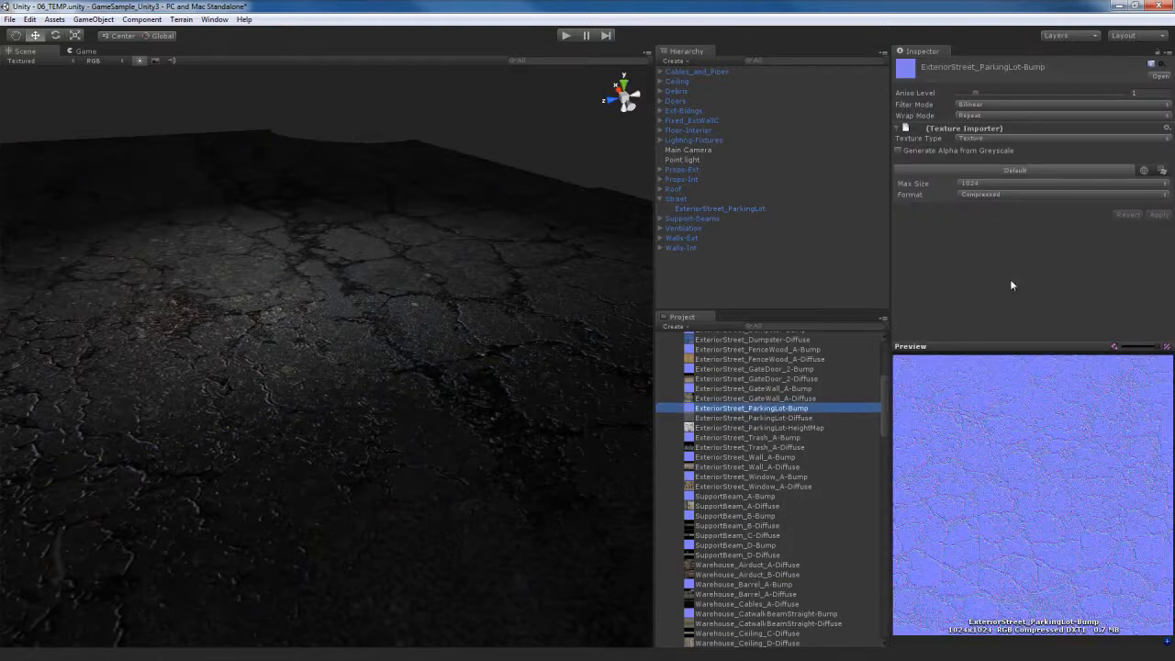
click(1018, 138)
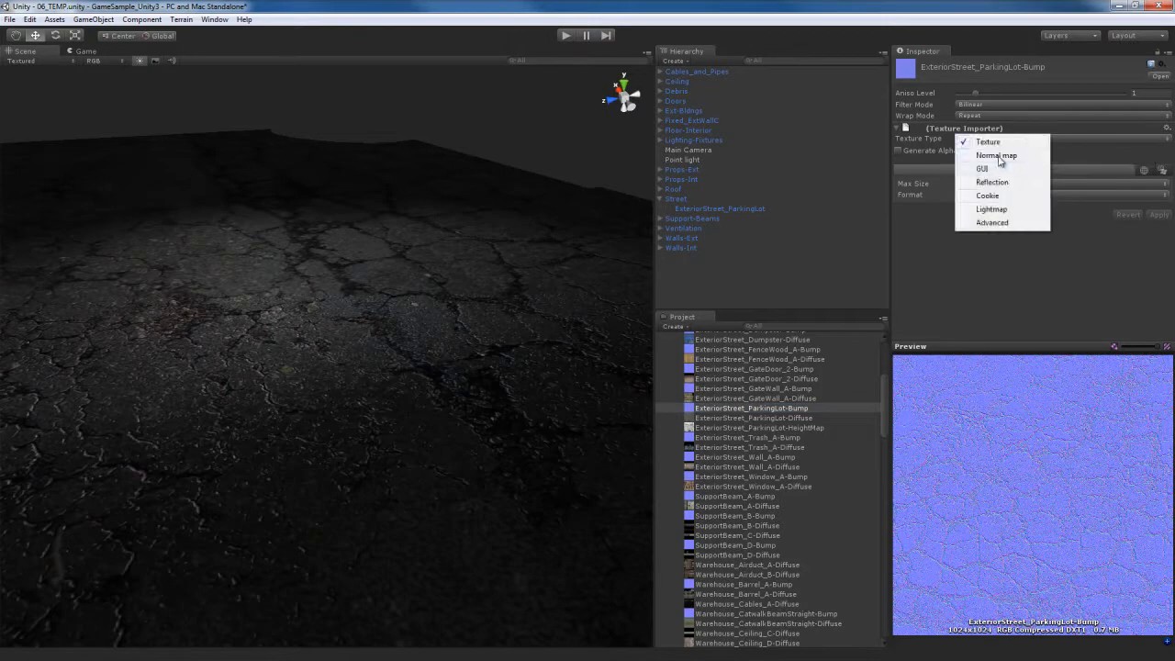
click(997, 155)
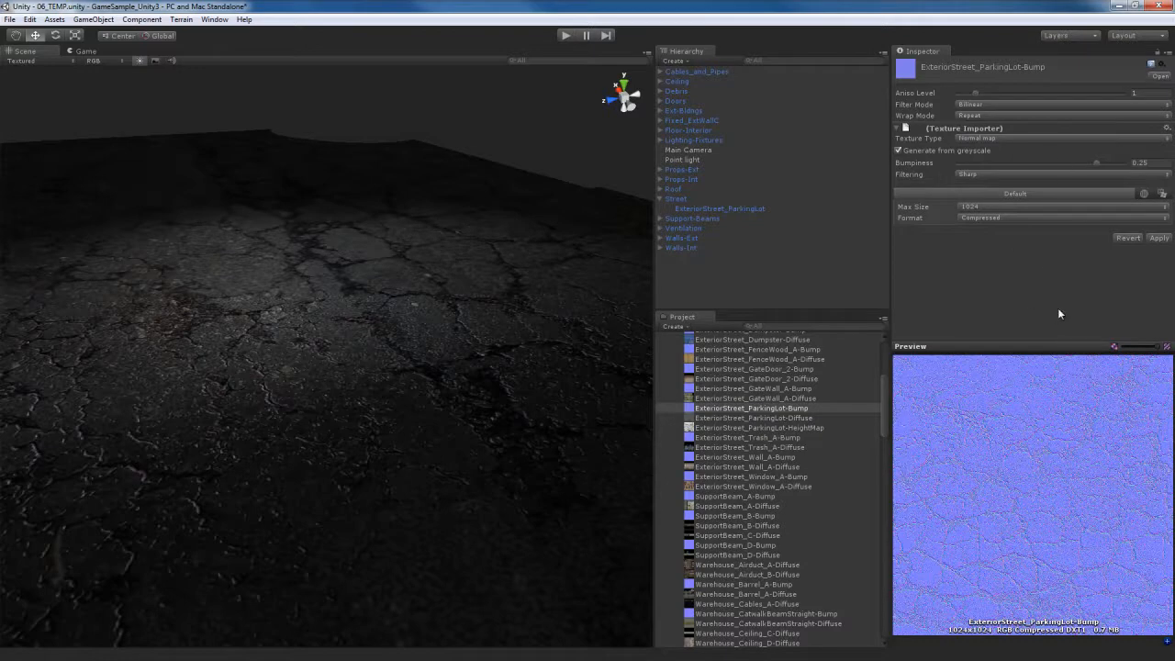
click(1122, 237)
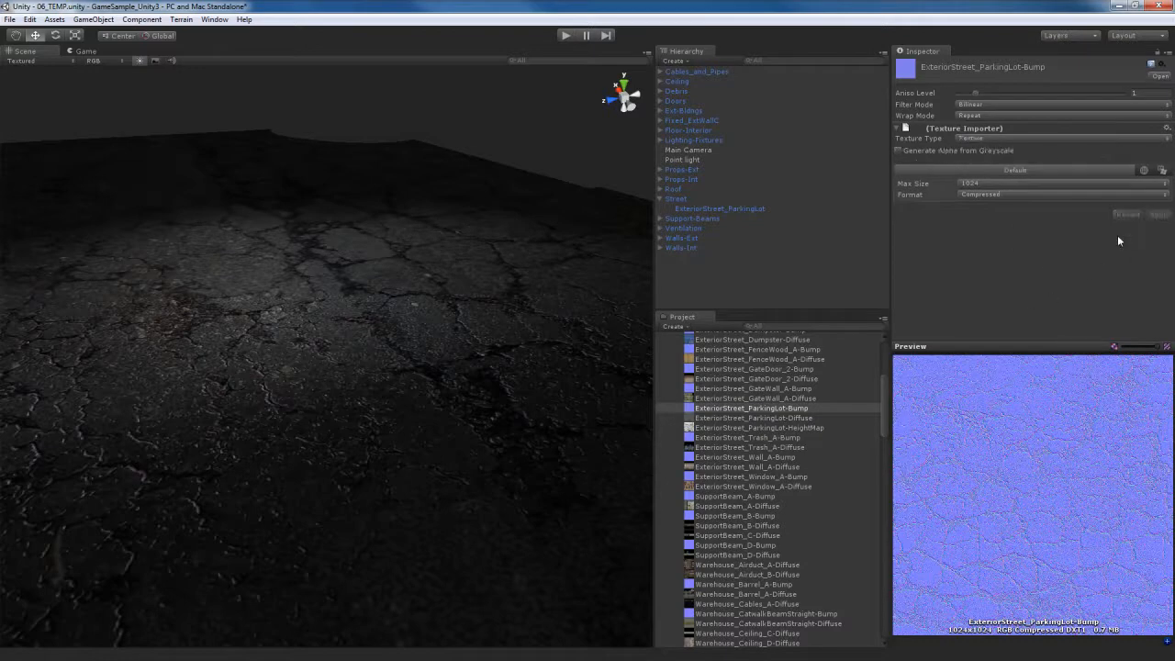
Reselect the parking lot, apply the material's automatic fix that marks the bump texture as a normal map, and inspect the surface
click(391, 348)
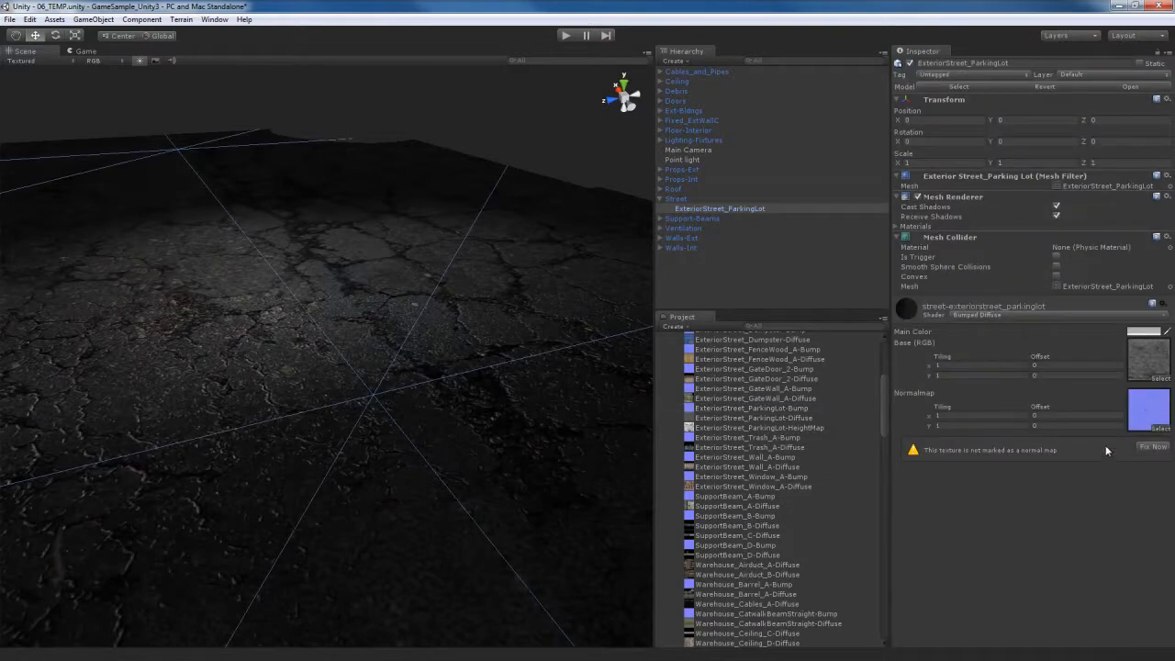
click(1148, 448)
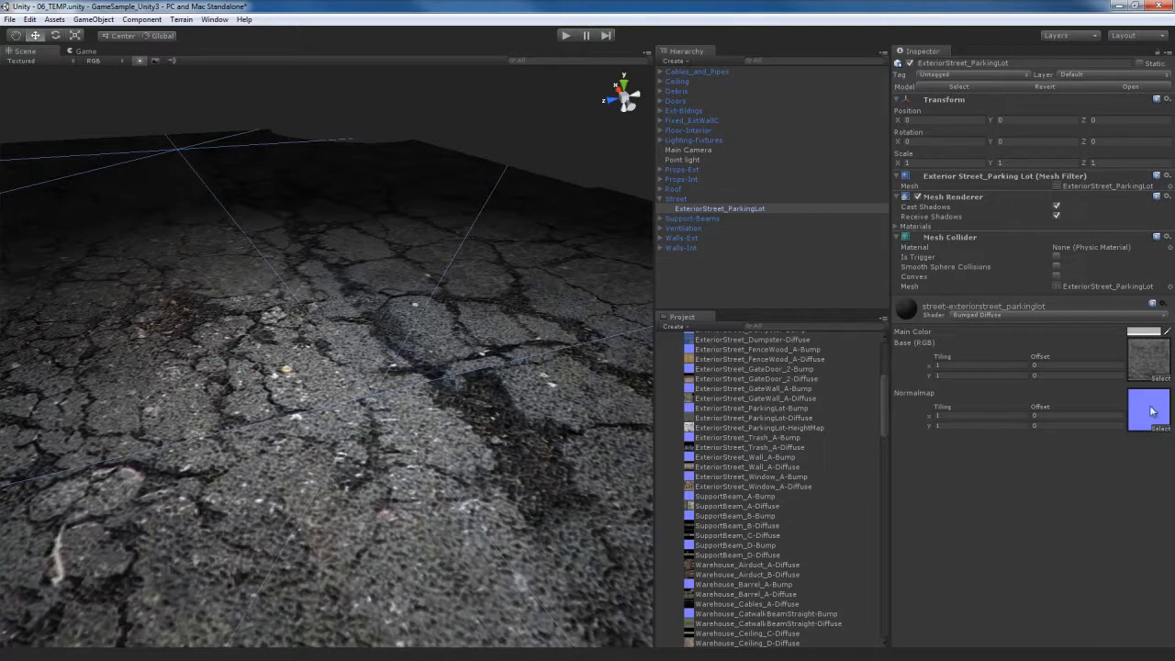
alt+drag(487, 418, 372, 439)
alt+scroll(372, 439, up, 1)
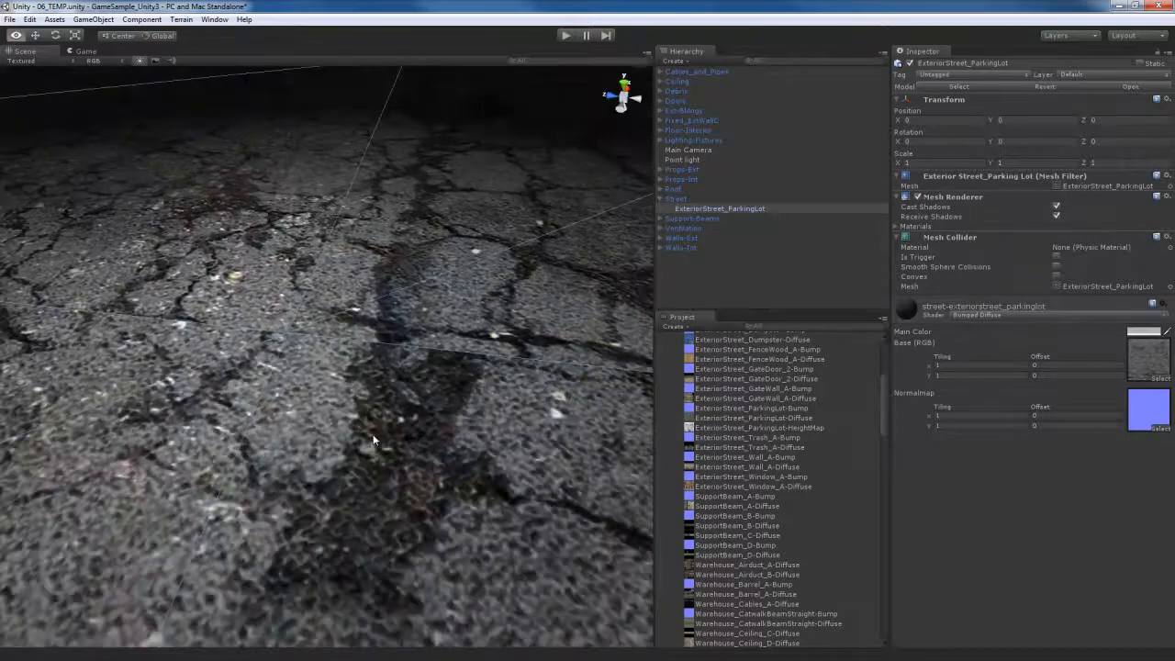
Switch the parking lot material's shader to Diffuse and back to Bumped Diffuse to compare the surface relief
click(1065, 317)
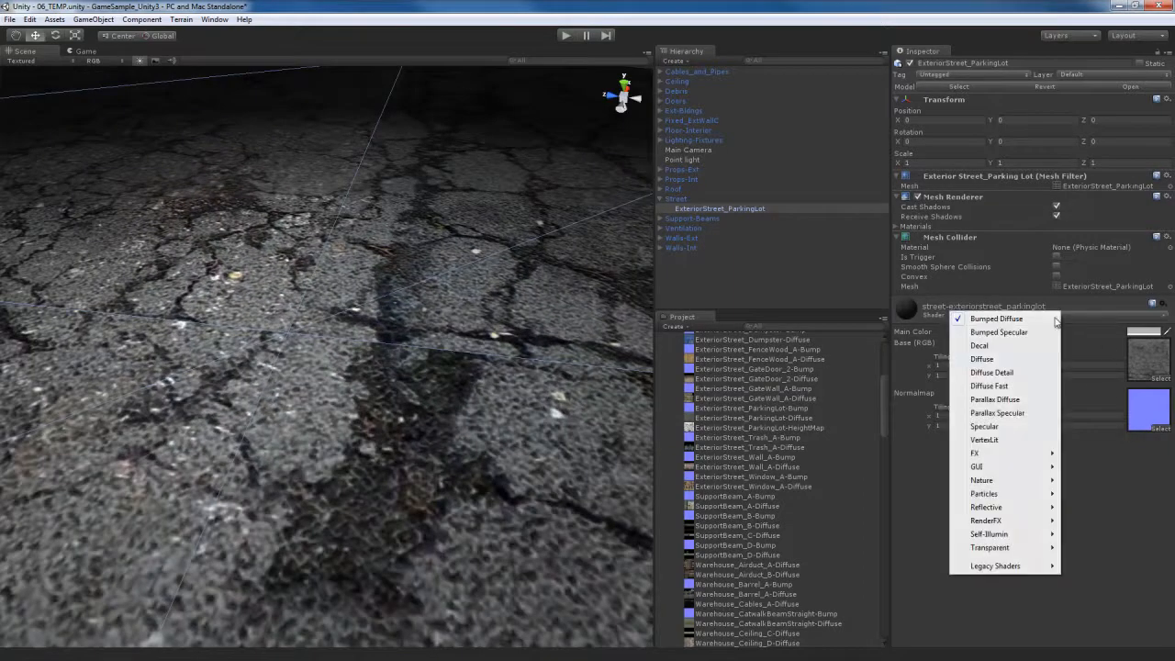
click(982, 358)
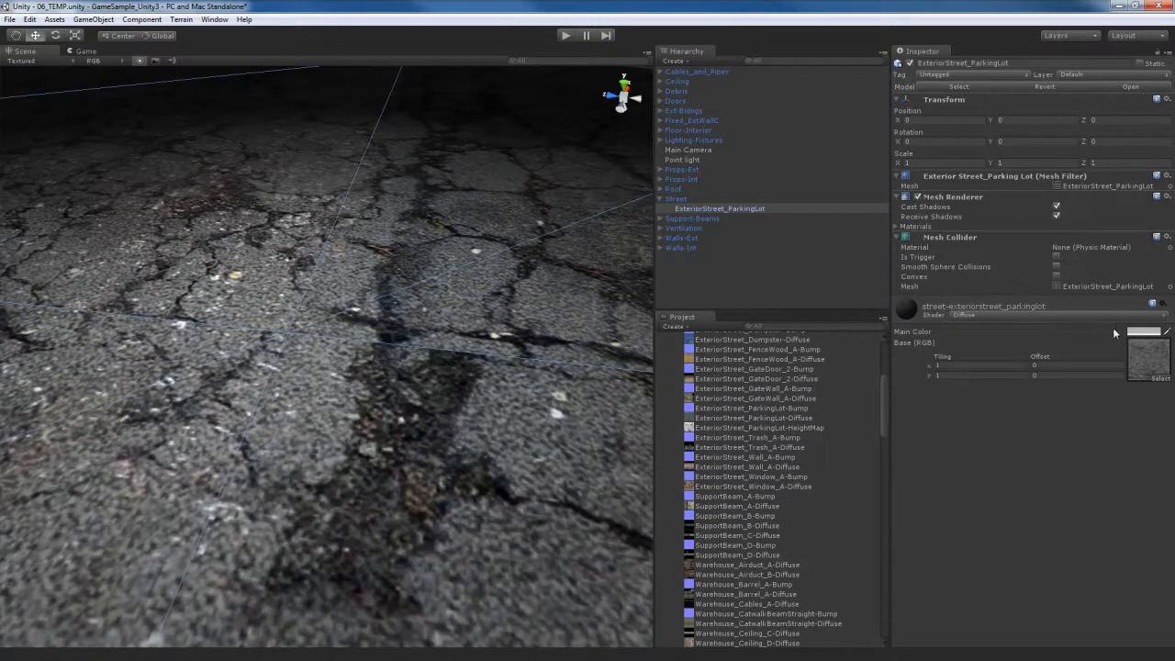
click(1069, 317)
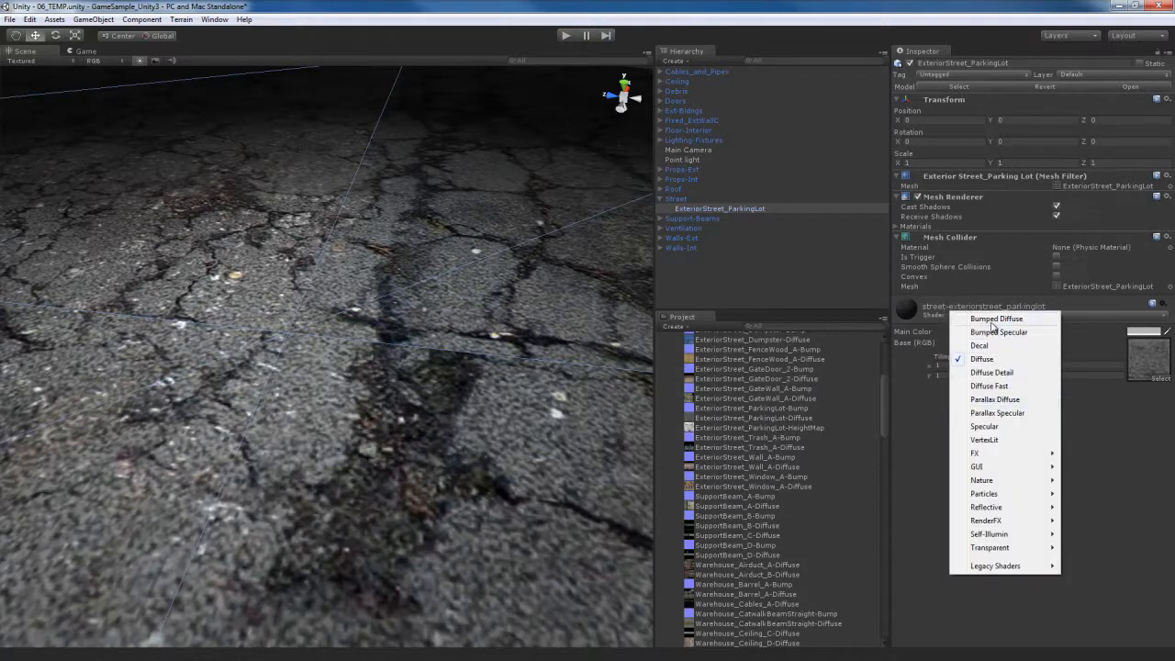
click(993, 319)
alt+drag(421, 438, 397, 451)
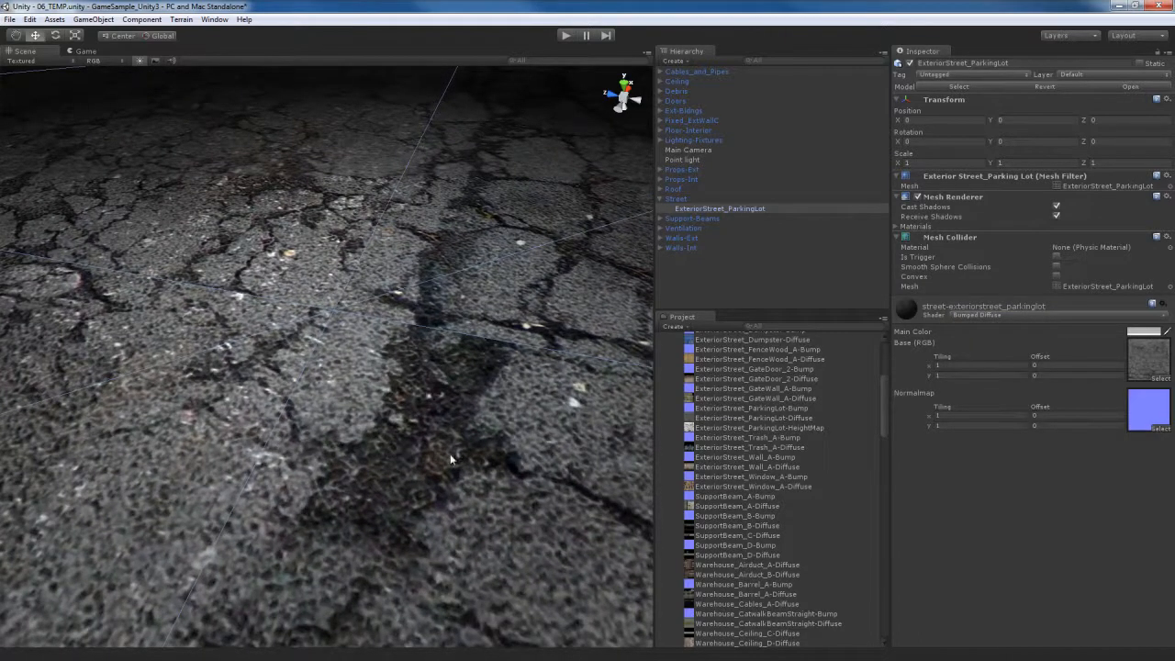
alt+drag(411, 493, 443, 473)
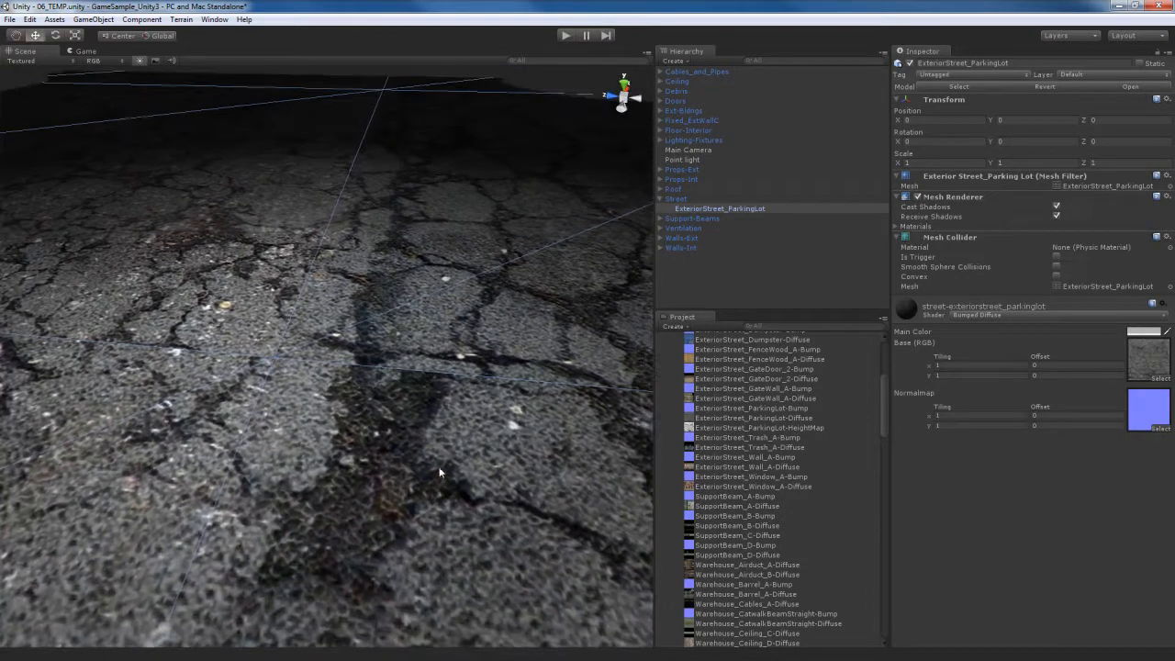
Change the parking lot material's shader to Specular and inspect the light's highlight on the surface
click(977, 315)
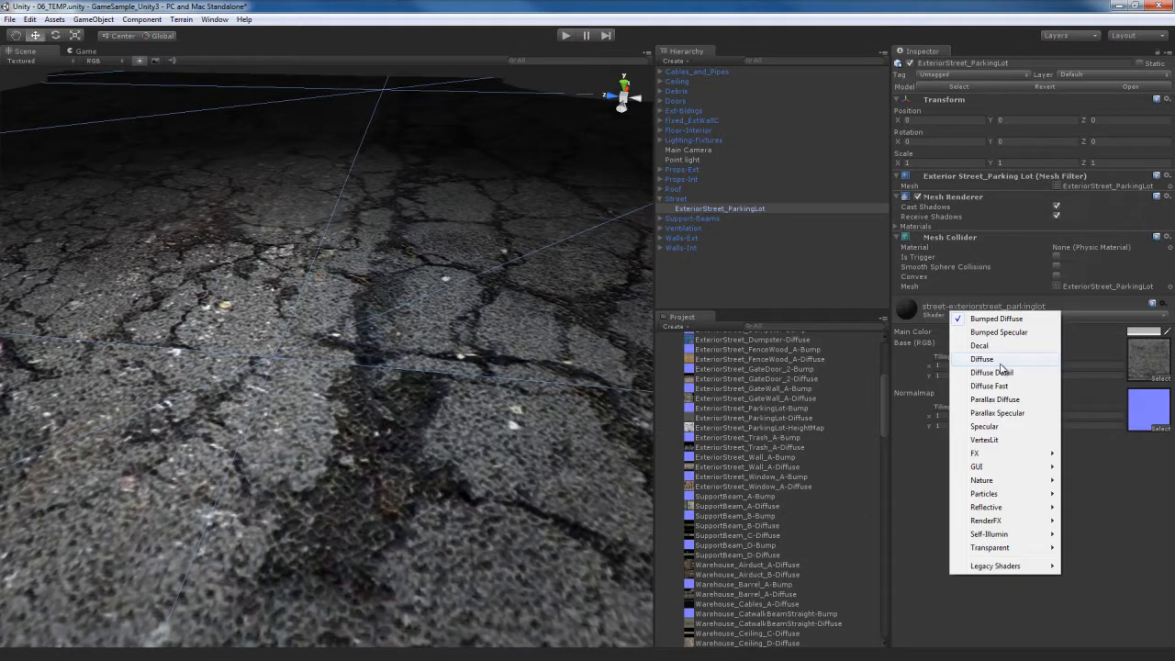
click(984, 427)
alt+drag(439, 386, 521, 375)
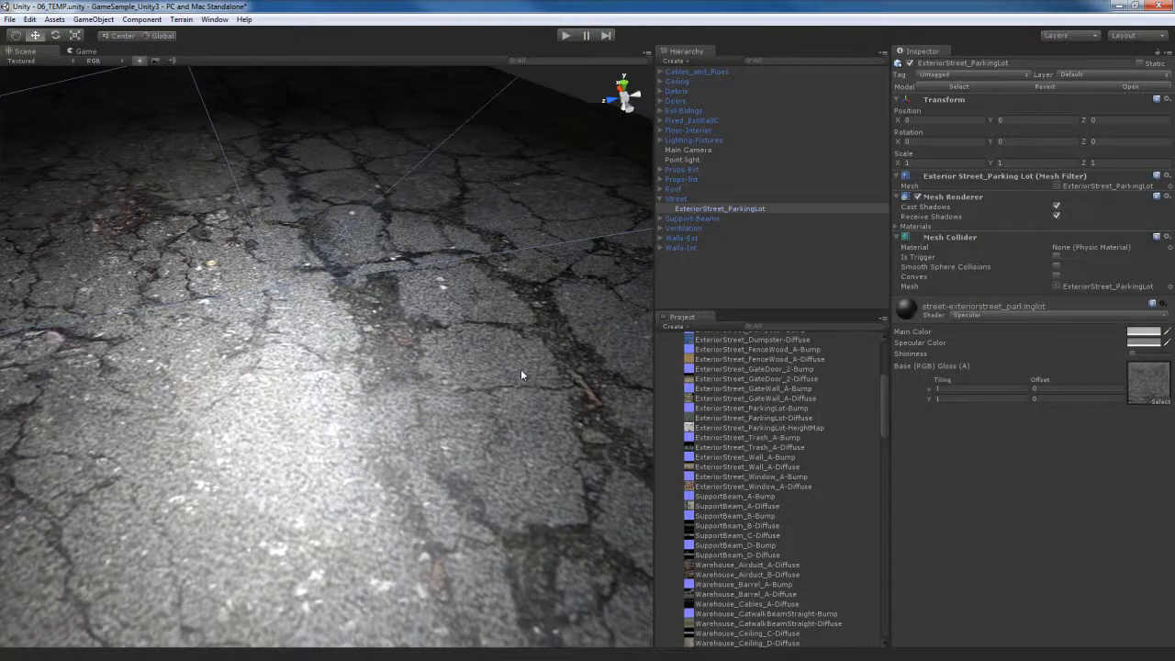
Examine the point light's specular highlight on the parking lot surface from several angles and distances
alt+drag(518, 374, 458, 373)
alt+scroll(470, 411, down, 5)
alt+scroll(470, 412, up, 4)
click(329, 175)
drag(408, 182, 477, 193)
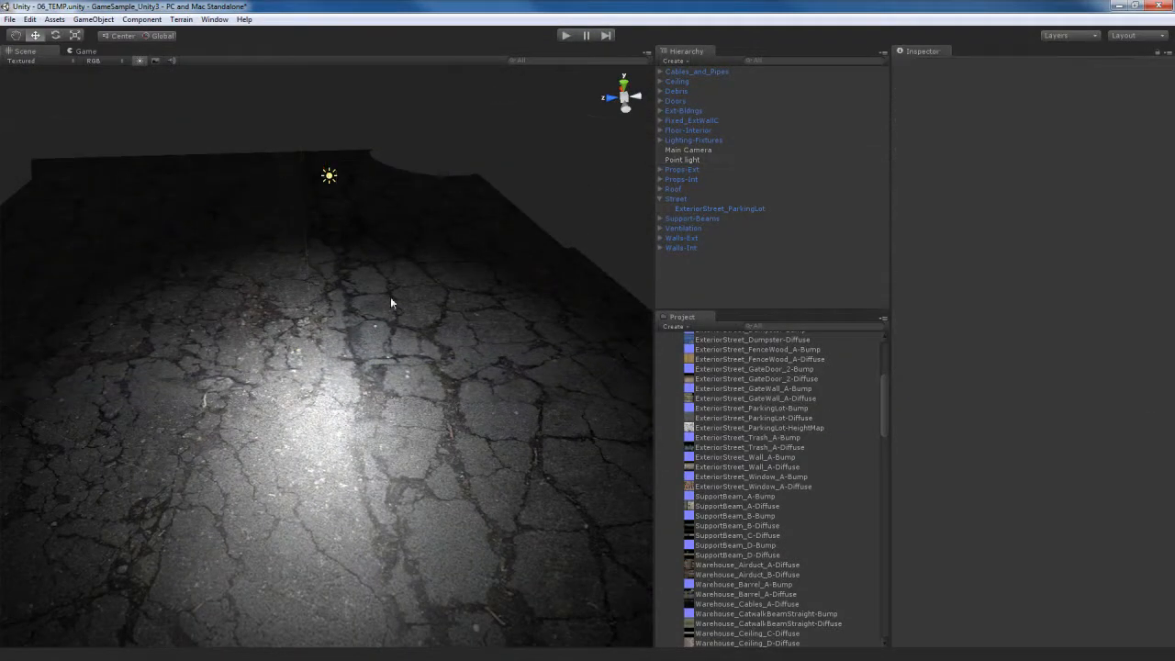
click(328, 175)
drag(283, 180, 254, 205)
scroll(368, 297, up, 3)
Try a red specular color on the parking lot material, inspect the tinted highlight, and undo the color change
click(433, 367)
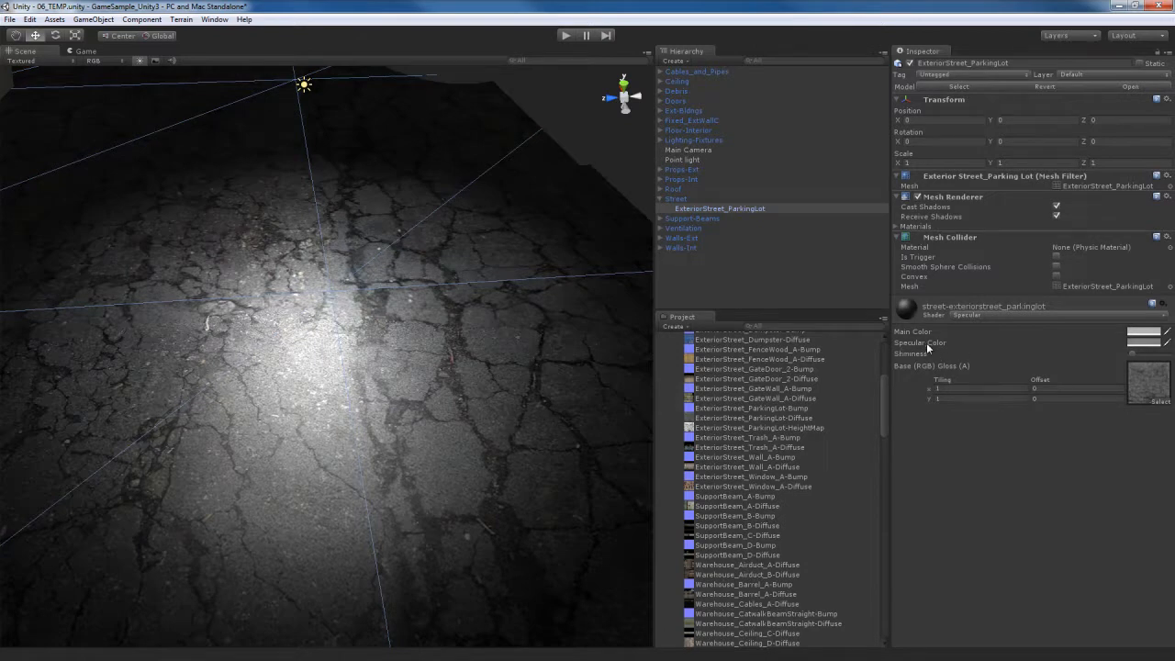
click(1144, 342)
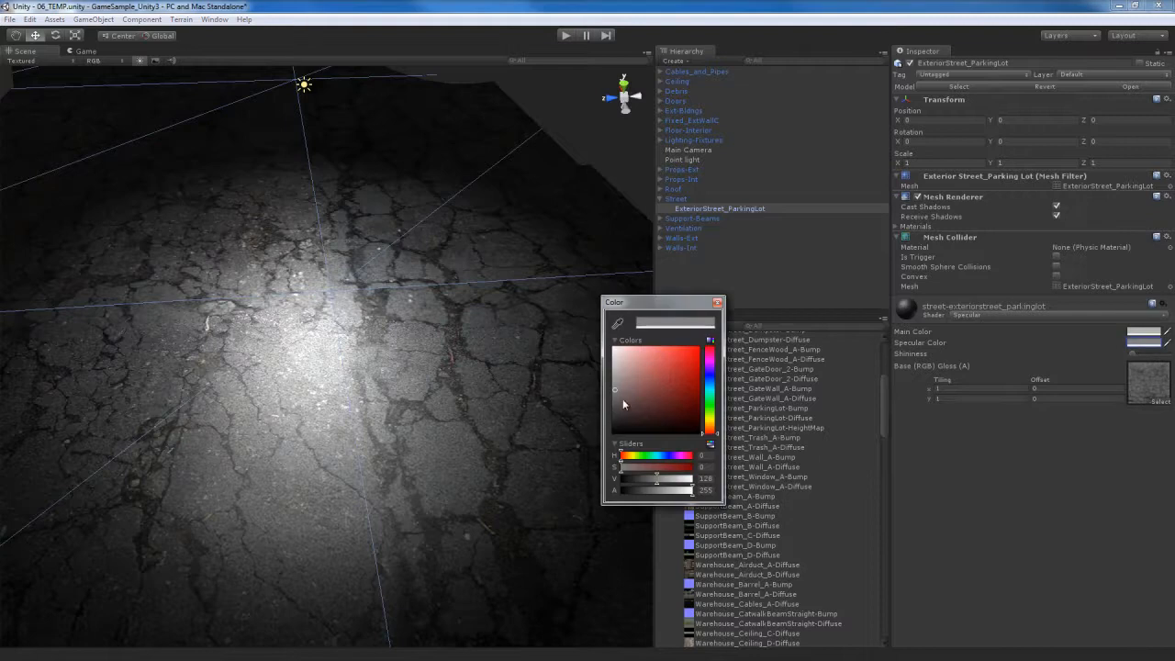
click(718, 303)
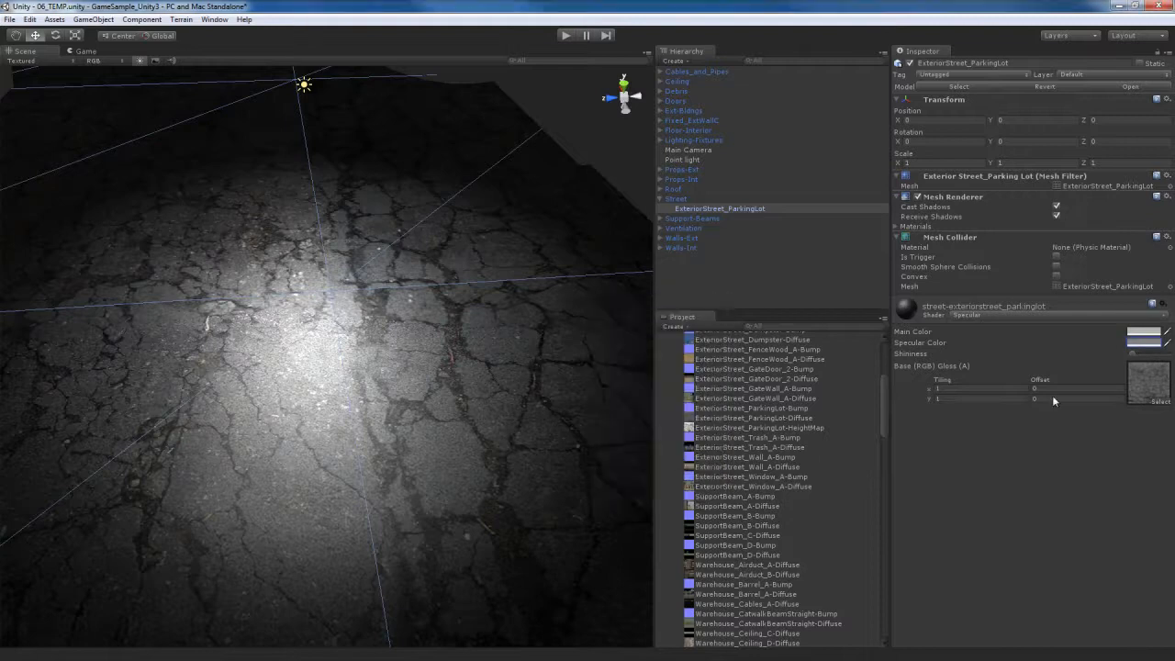
click(1144, 342)
click(688, 365)
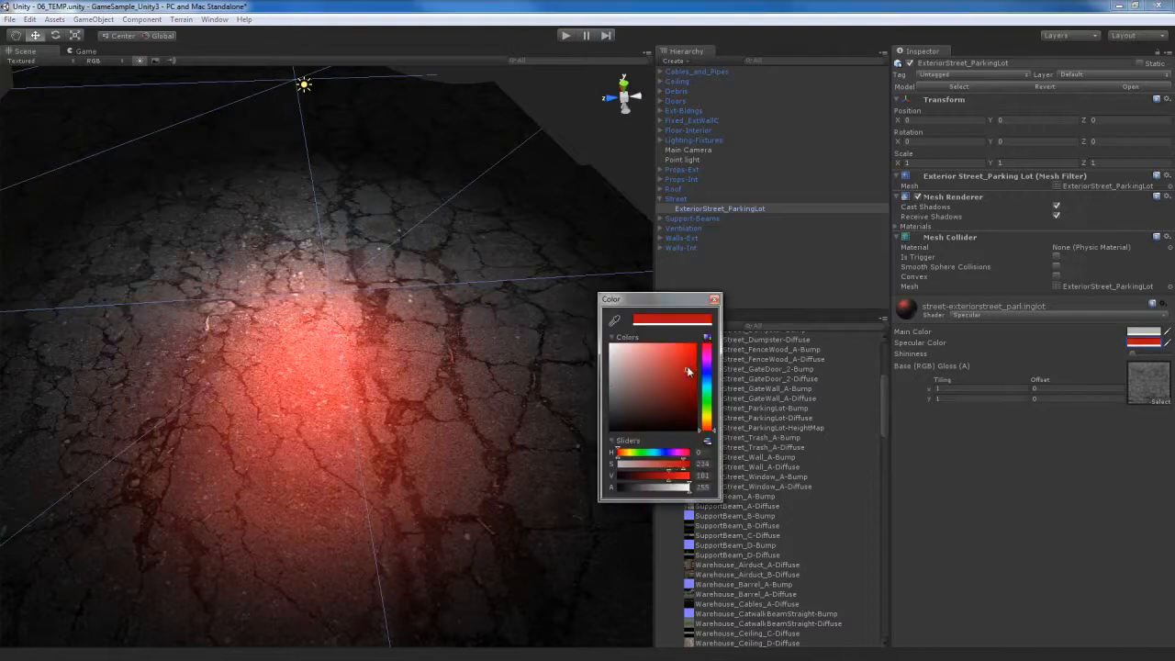
drag(689, 365, 685, 379)
click(714, 300)
right_drag(432, 427, 418, 427)
key(ctrl+z)
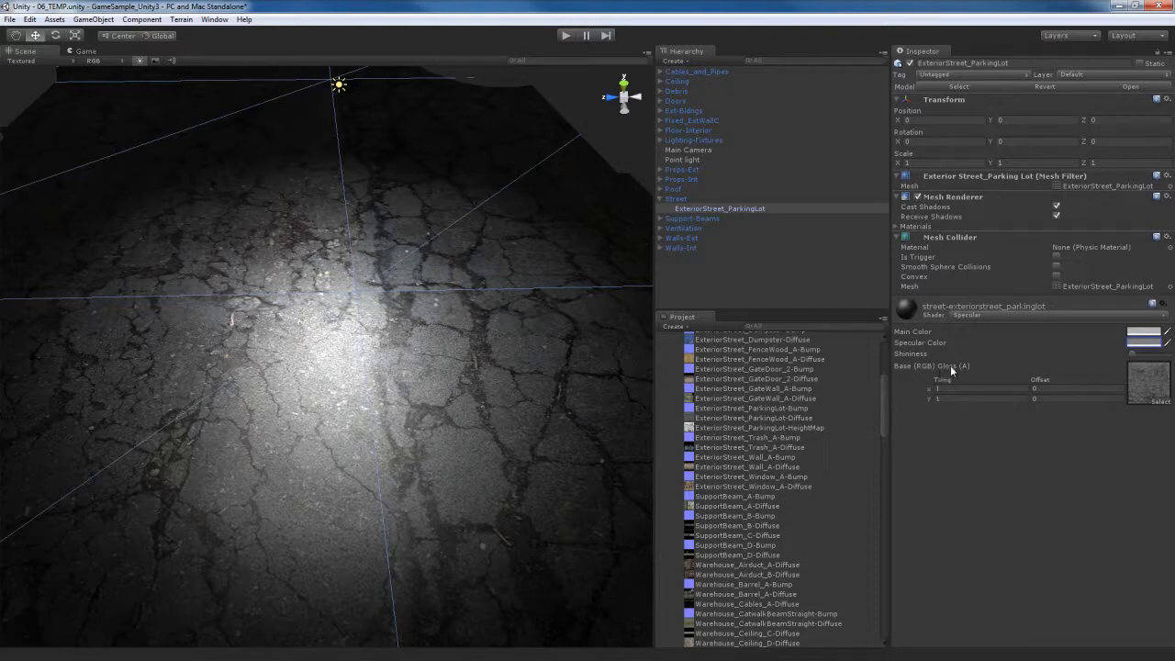
Enable Generate Alpha from Greyscale on the ExteriorStreet_ParkingLot-Diffuse texture, apply the import setting and inspect the surface
click(1151, 384)
click(786, 419)
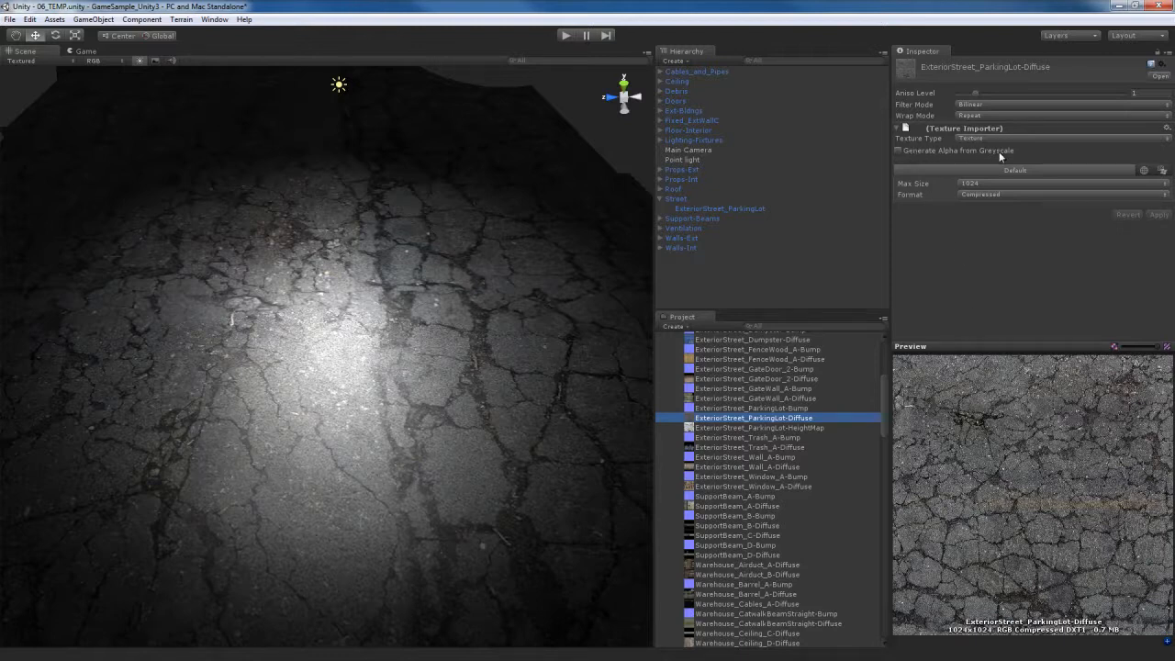
click(918, 150)
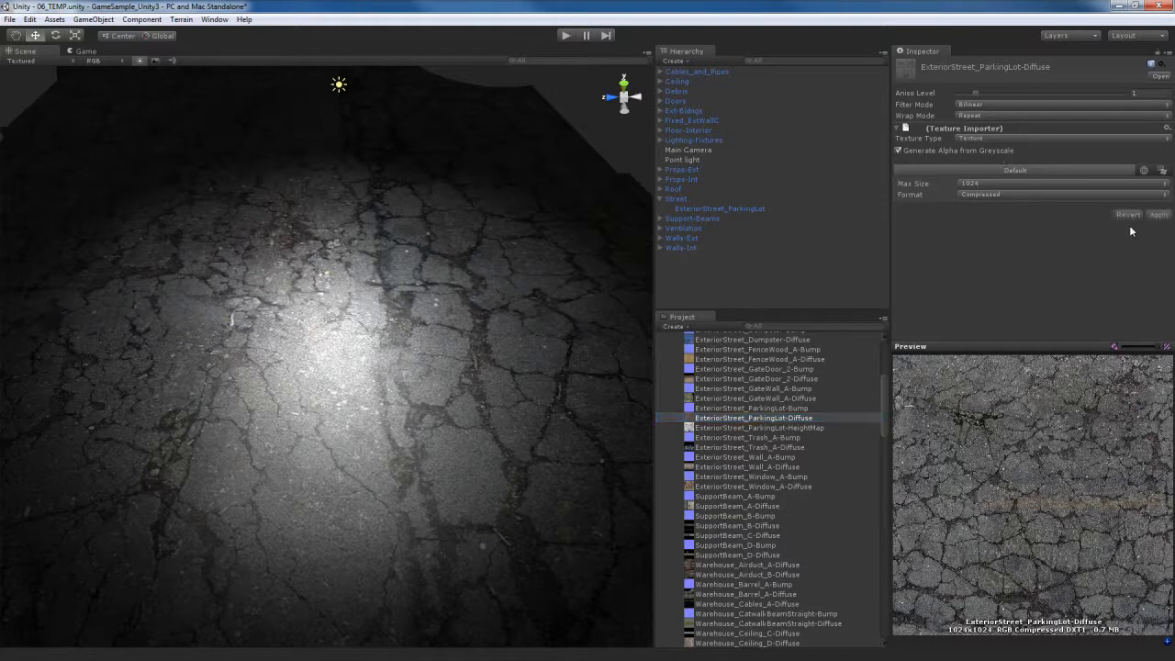
click(1157, 215)
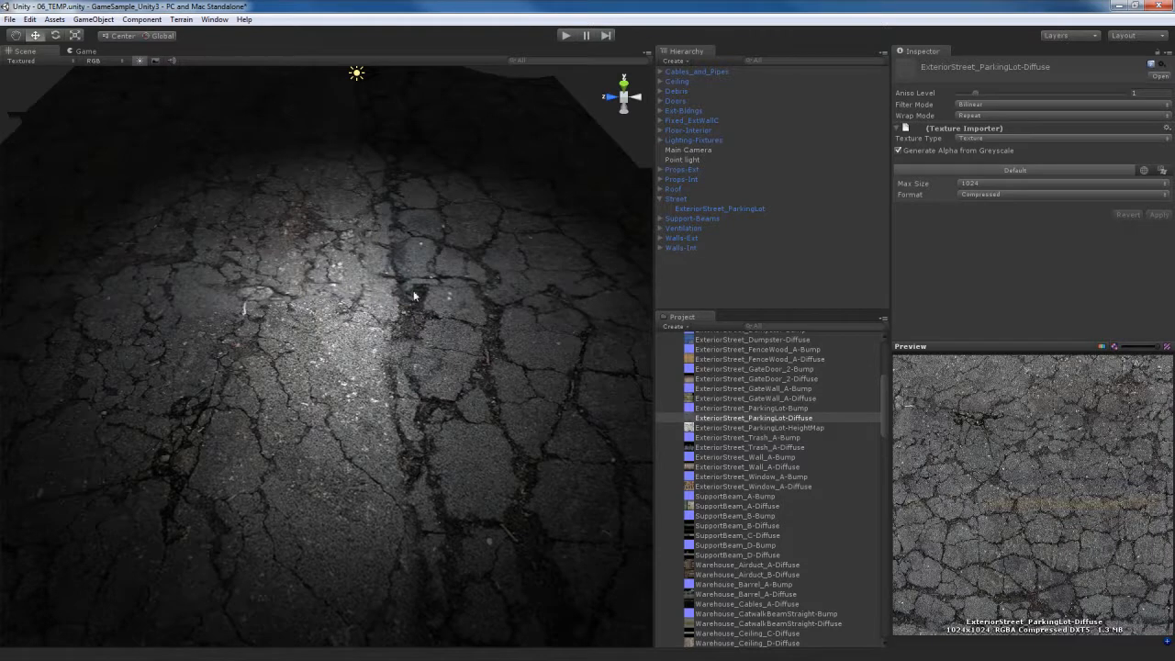
alt+drag(379, 436, 407, 420)
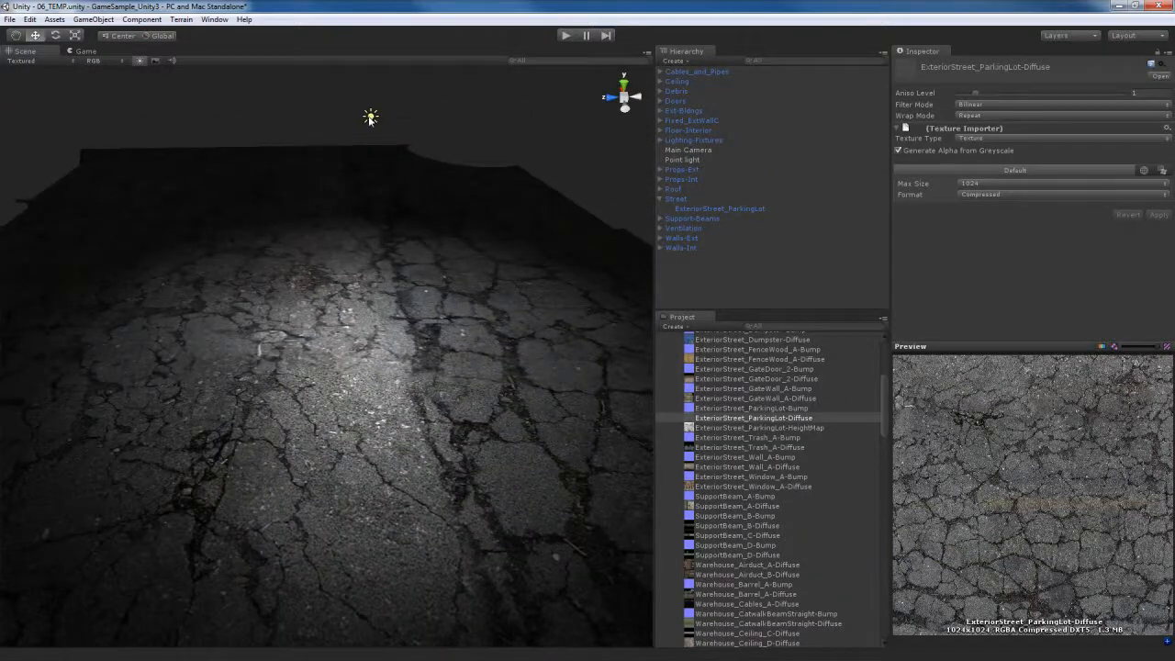
Reselect the parking lot and set its specular color to bright red to inspect how the gloss alpha masks the highlight
click(370, 117)
click(417, 432)
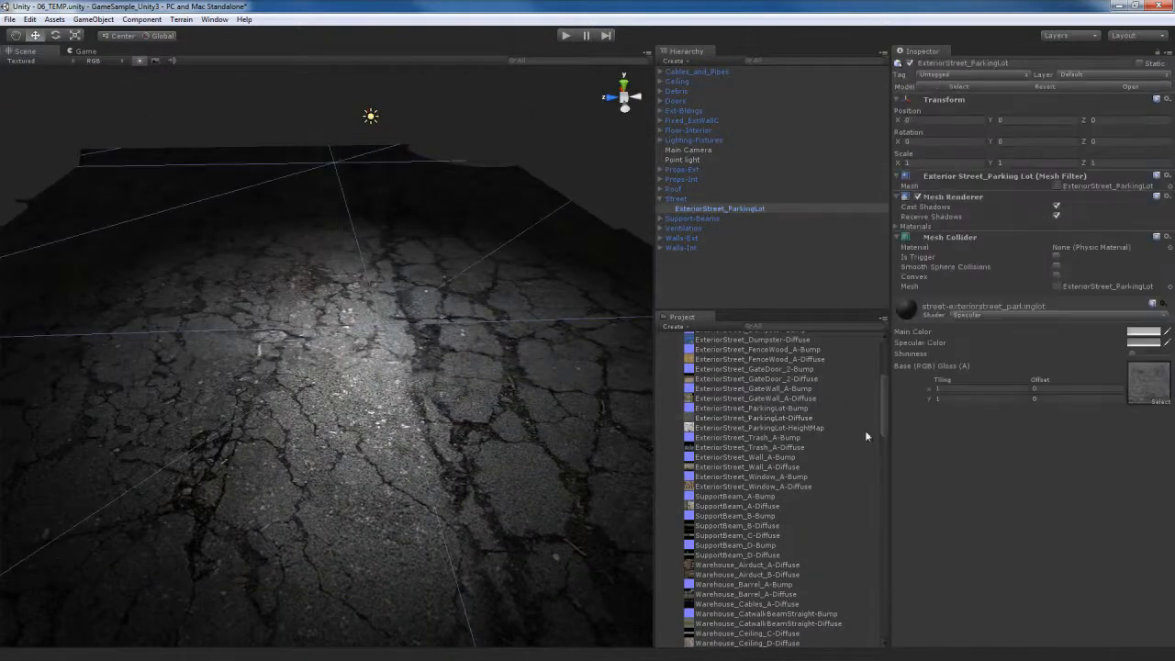
click(1143, 343)
drag(650, 368, 686, 357)
alt+drag(390, 367, 308, 402)
alt+scroll(248, 431, up, 5)
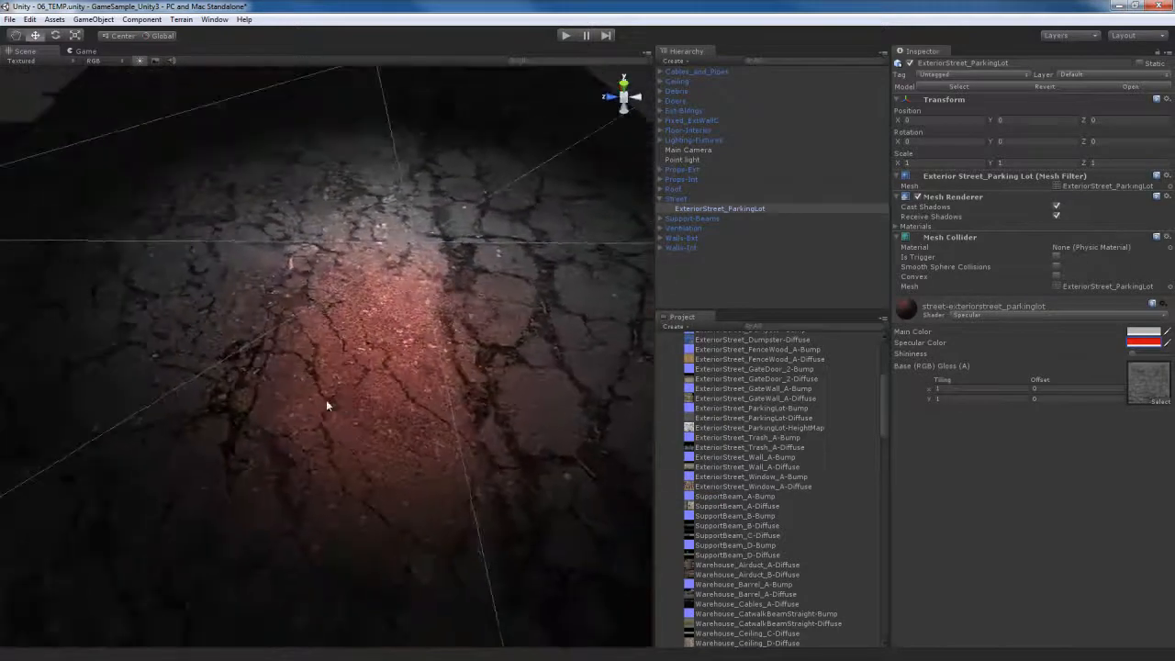
Return the parking lot material's specular color to a neutral grey and inspect the highlight
click(1143, 343)
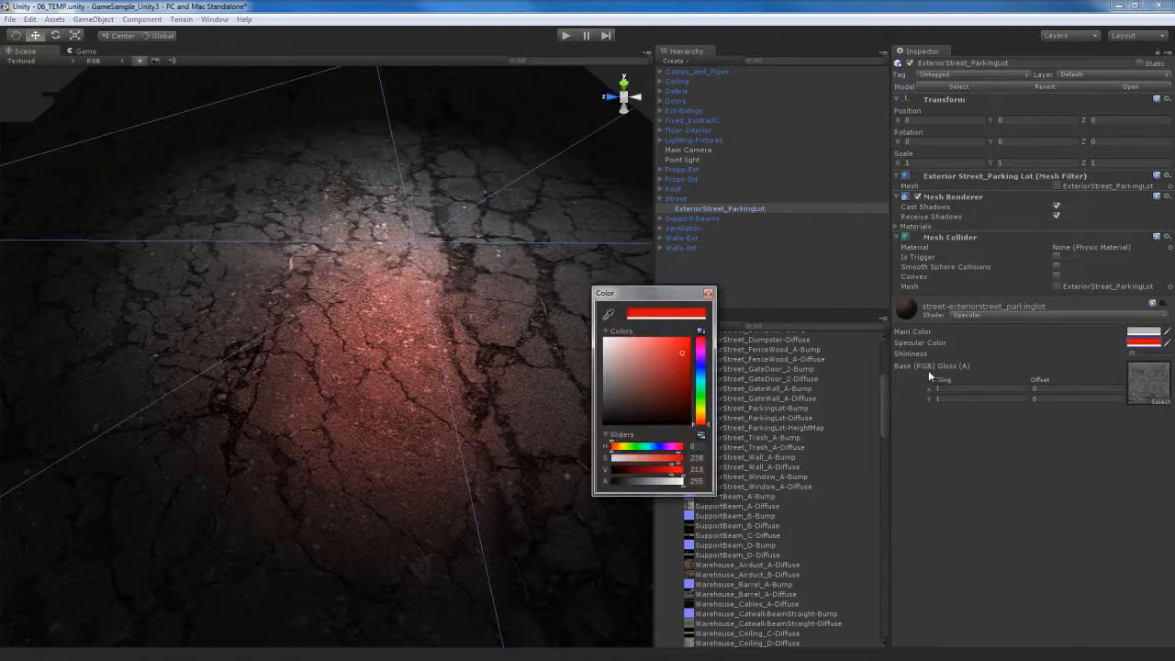
click(606, 380)
click(708, 293)
mouse_move(424, 374)
alt+mouse_down()
mouse_move(417, 386)
mouse_move(437, 373)
mouse_move(436, 385)
alt+mouse_up()
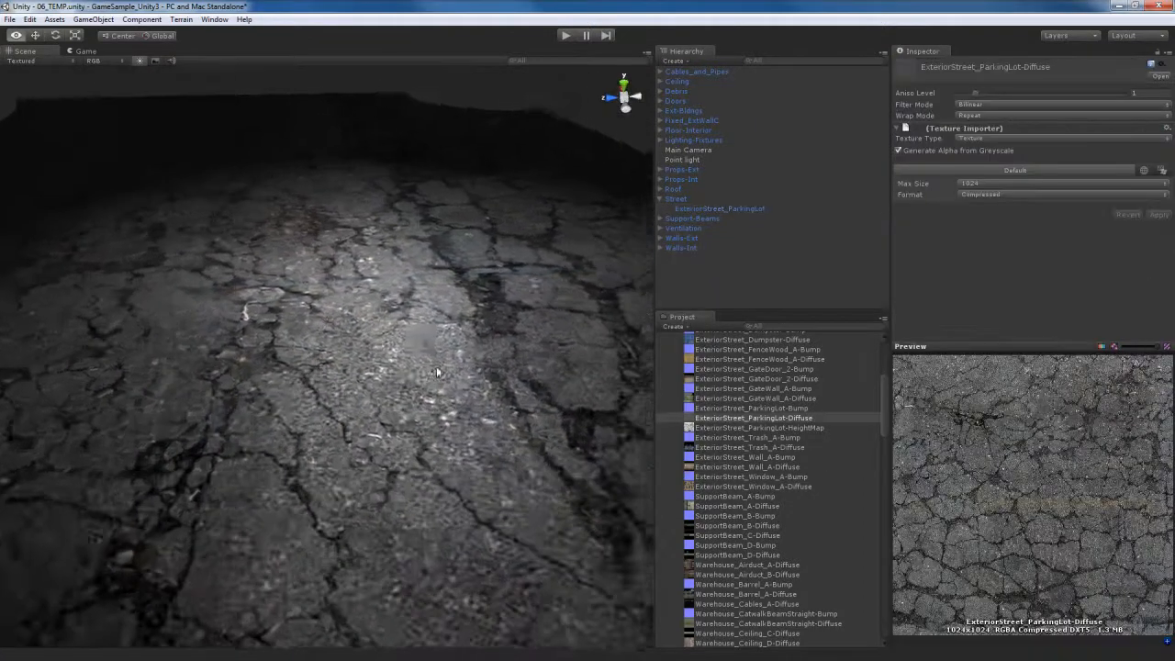
Reselect the parking lot, change its material's shader to Bumped Specular and inspect the cracked surface up close
click(407, 365)
click(406, 365)
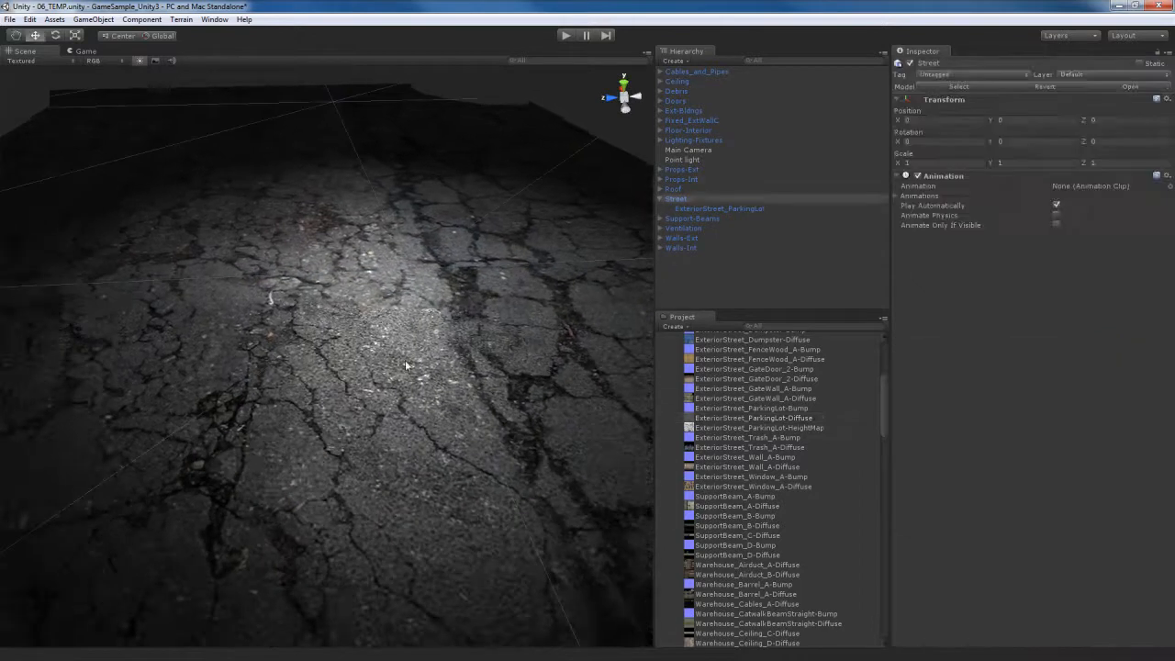
click(1023, 315)
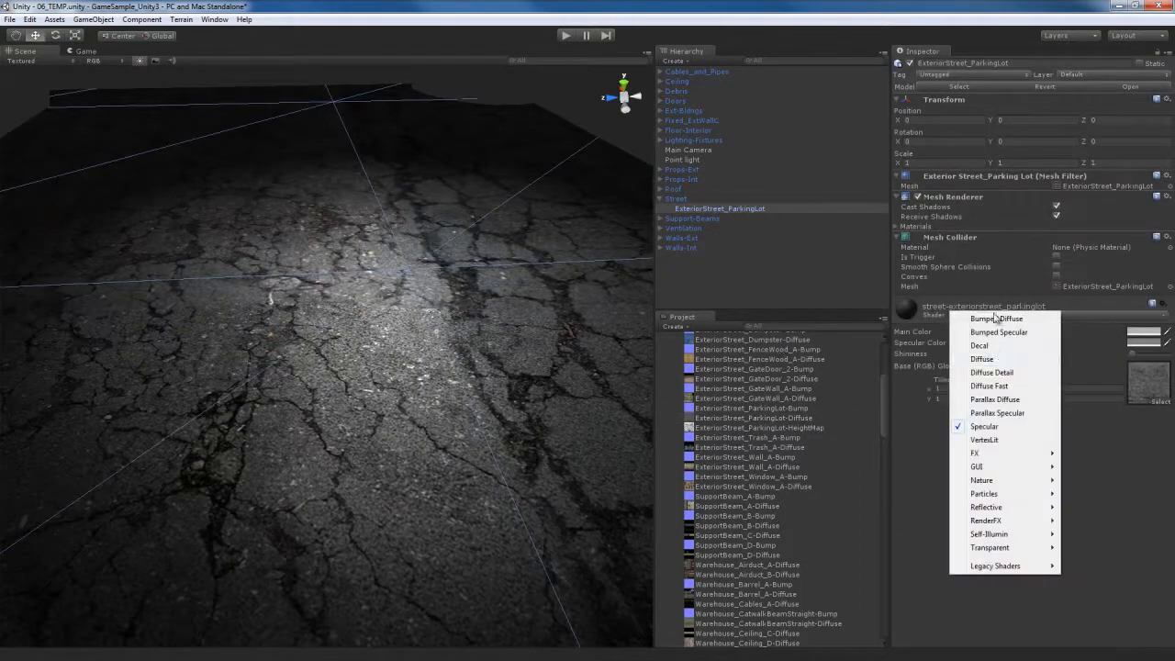
click(1013, 332)
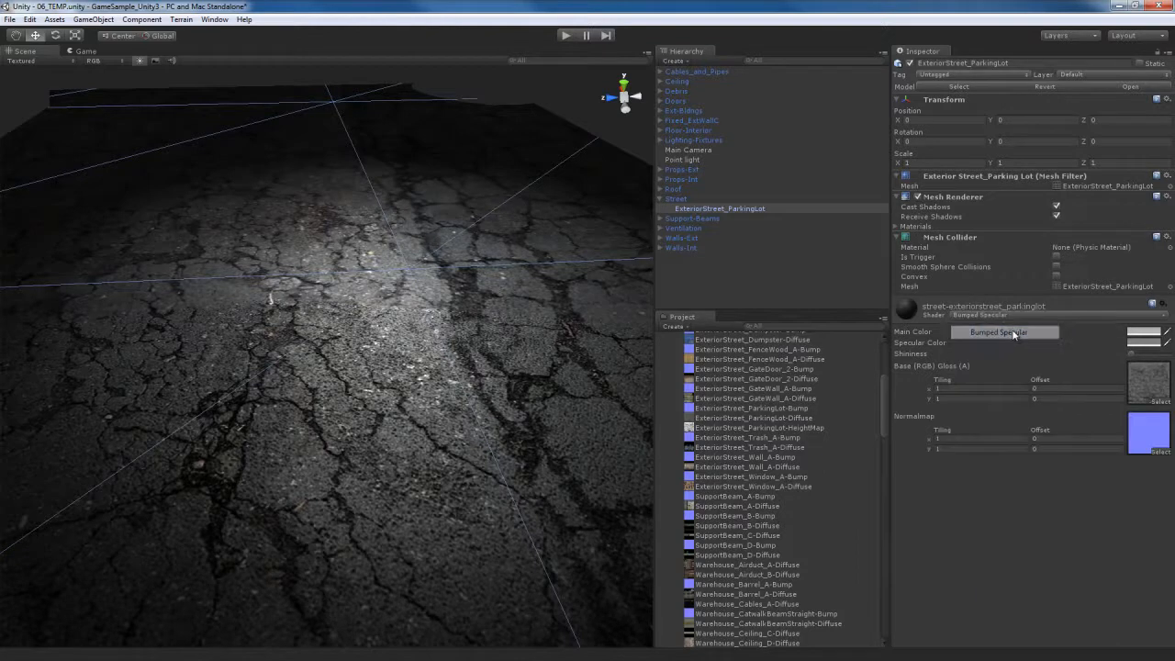
alt+drag(644, 398, 476, 419)
scroll(476, 419, up, 3)
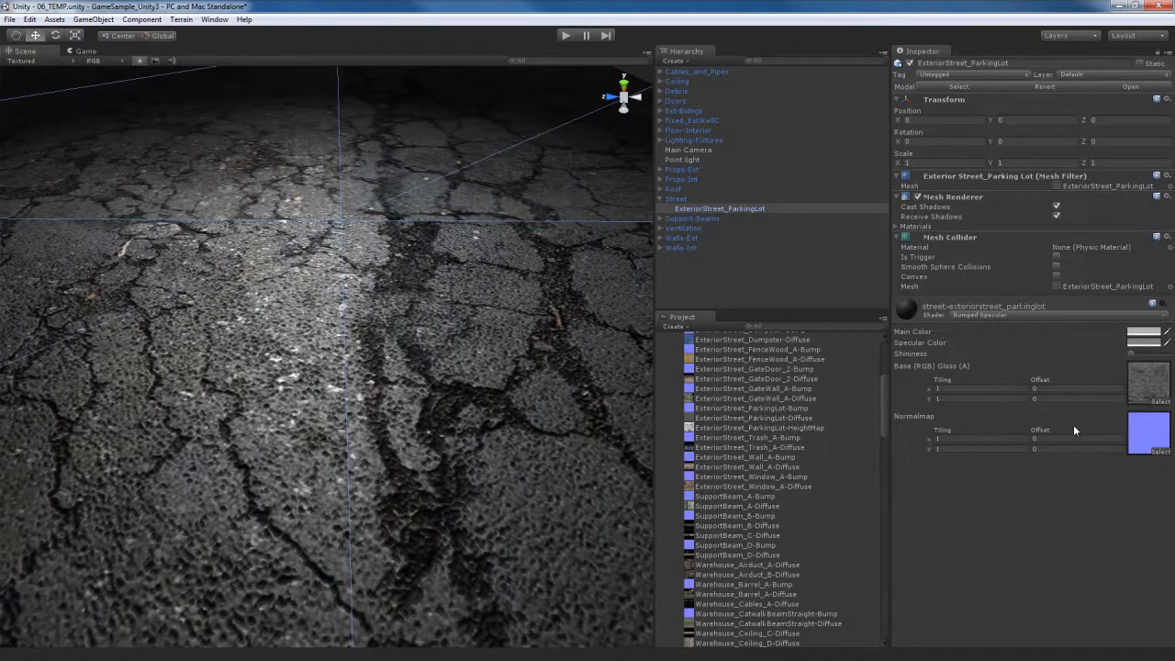
alt+drag(413, 395, 350, 418)
Switch the parking lot material's shader to Diffuse and back to Bumped Specular to compare the surface detail
click(1067, 316)
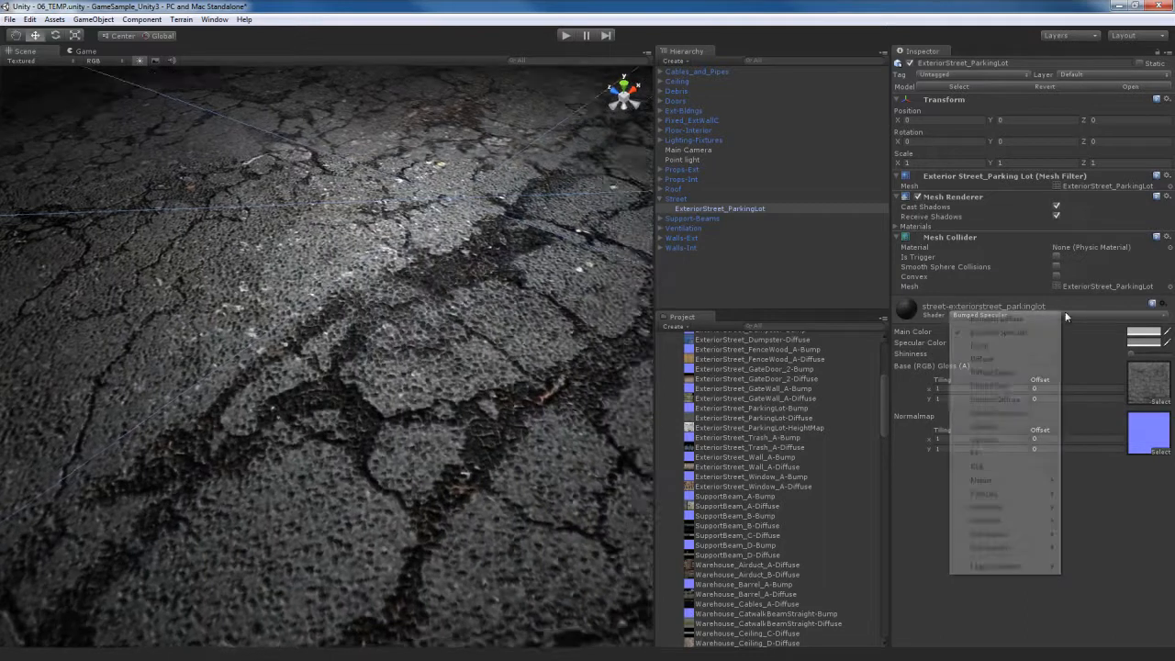
click(991, 362)
alt+drag(493, 406, 493, 349)
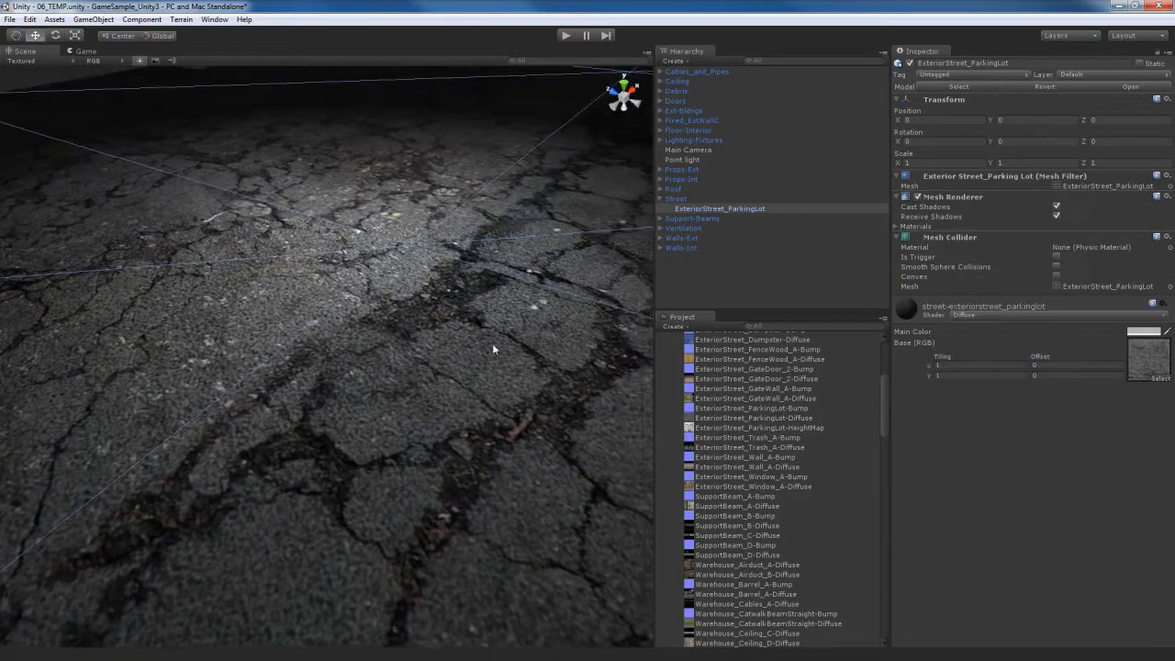
click(1075, 314)
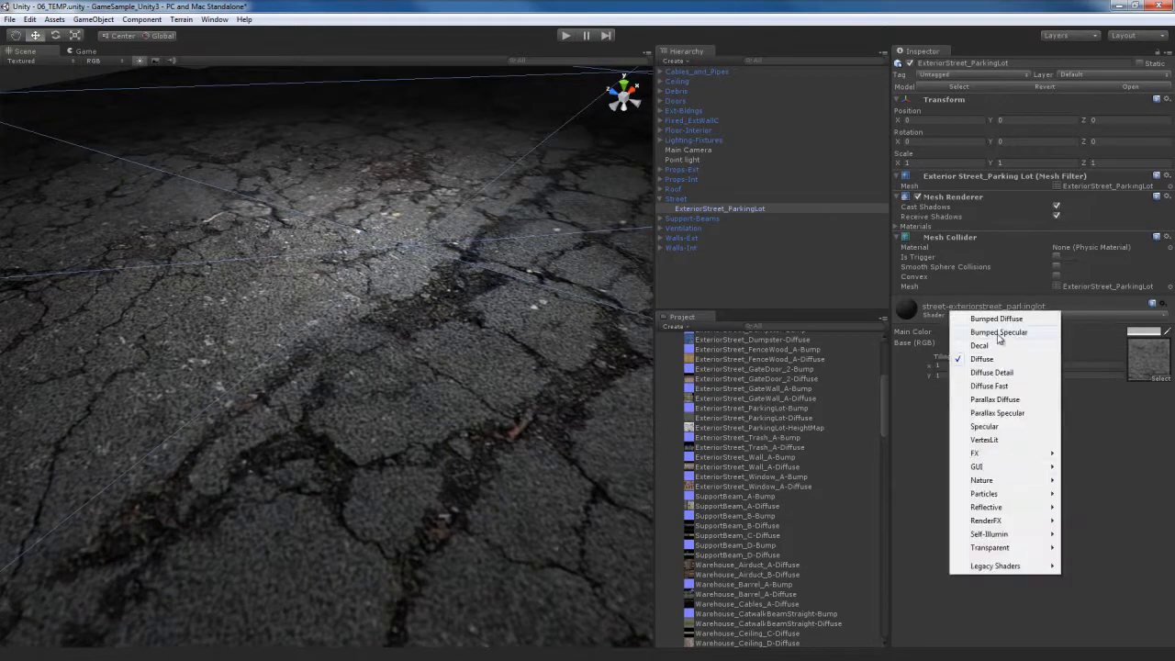
click(999, 332)
alt+drag(467, 460, 518, 438)
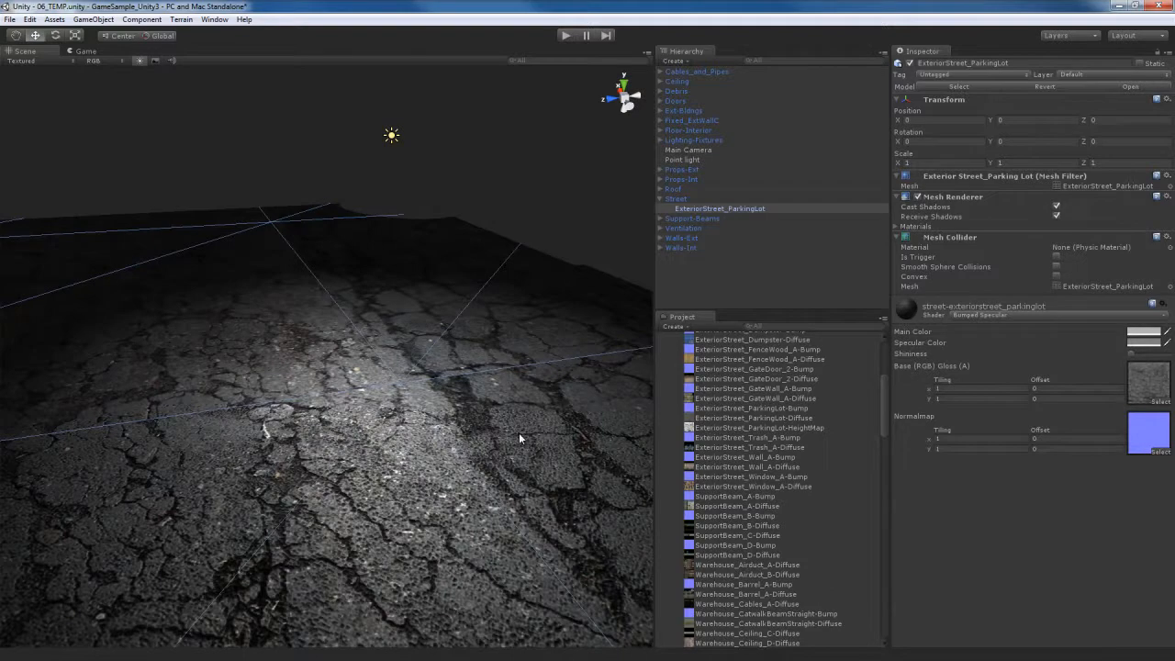